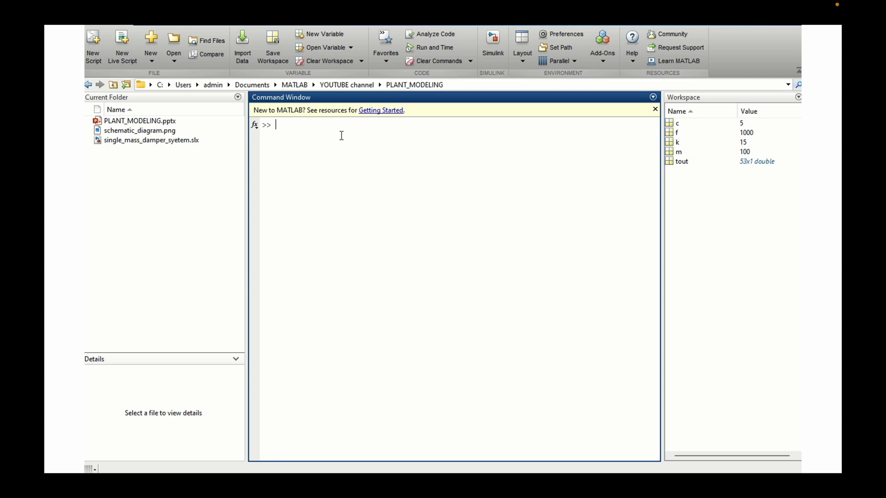
- Launch Simulink by running the simulink command and create a new blank model
{"action": "type", "text": "sim"}
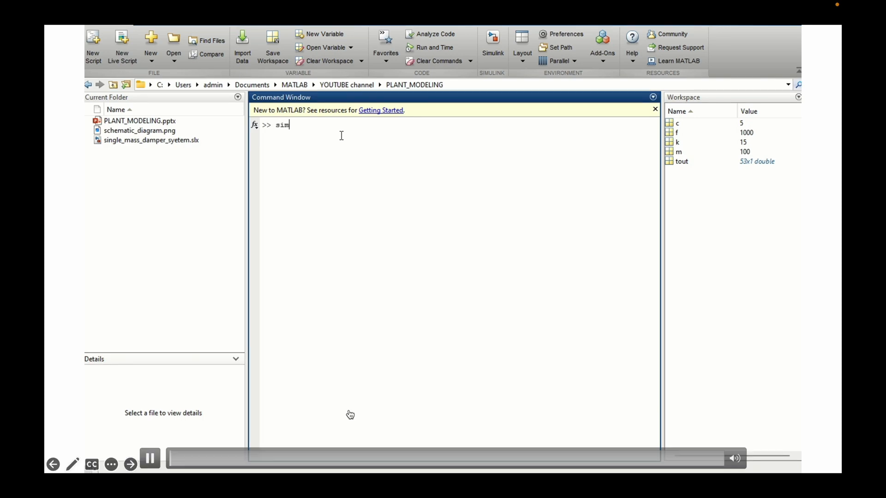
{"action": "type", "text": "ulink"}
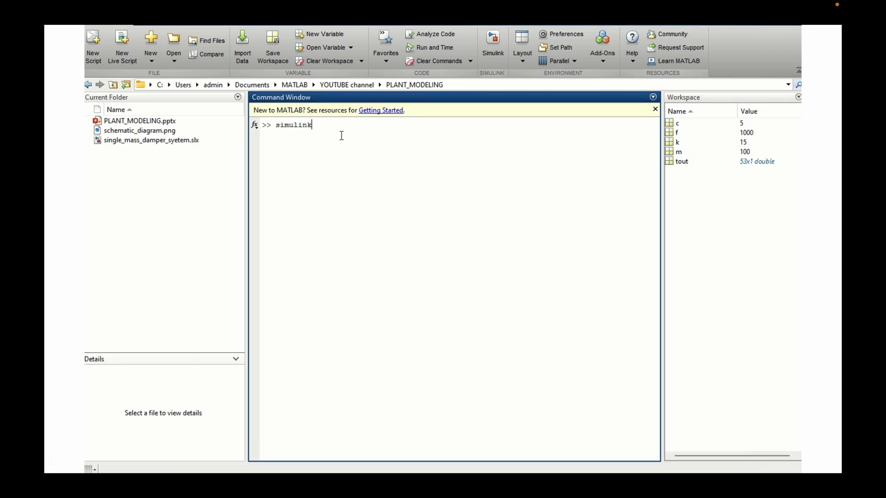
{"action": "key", "text": "Return"}
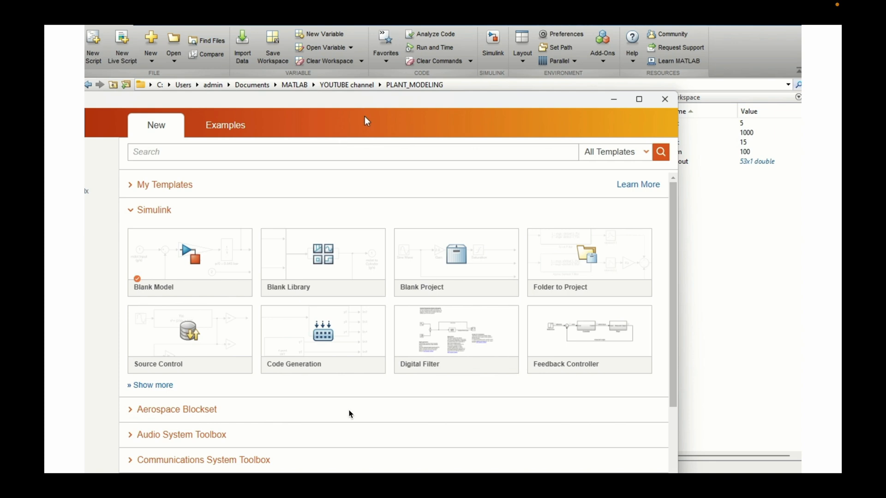
{"action": "left_click", "coordinate": [193, 259]}
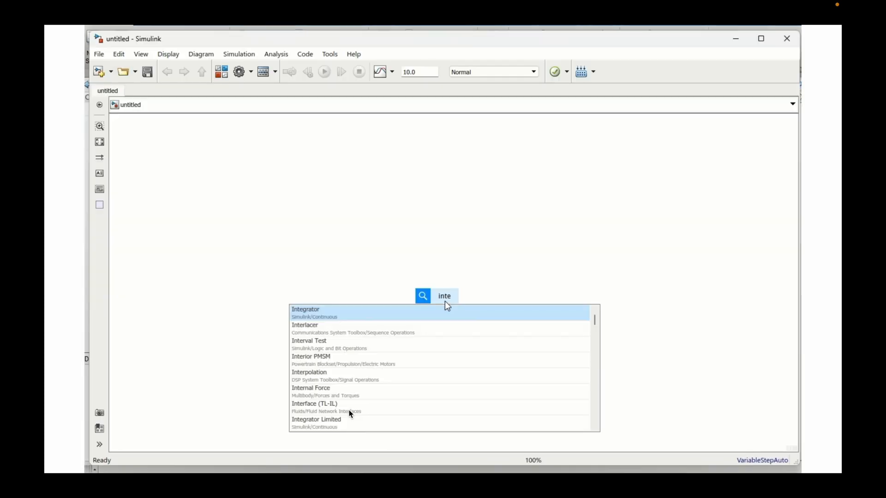
- Insert an Integrator block in the blank model and place a copy of it level with the first
{"action": "key", "text": "Return"}
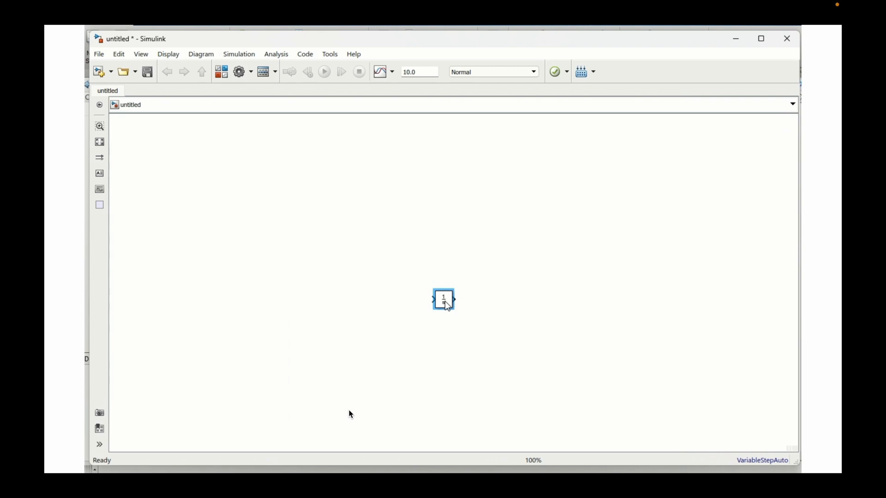
{"action": "left_click_drag", "start_coordinate": [400, 293], "coordinate": [292, 260]}
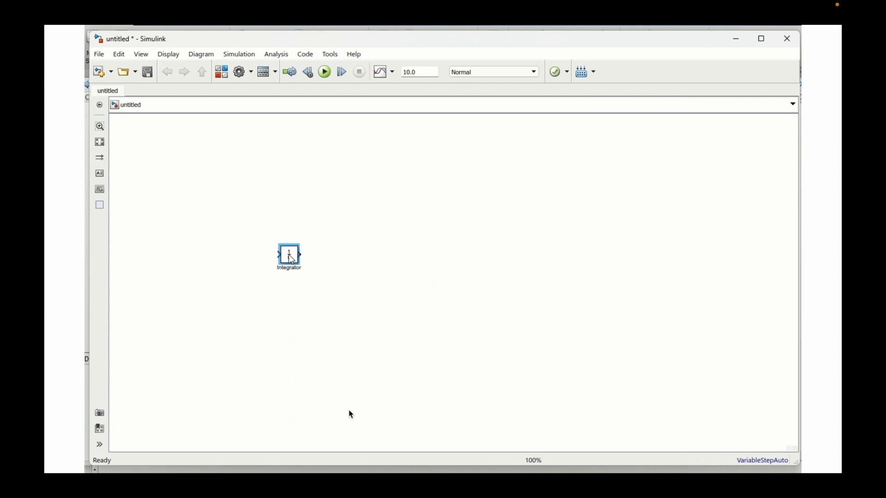
{"action": "left_click_drag", "start_coordinate": [291, 259], "coordinate": [442, 264]}
- Insert an Add block to the right of the two integrators and connect the integrators in series, placed closer together
{"action": "left_click", "coordinate": [436, 305]}
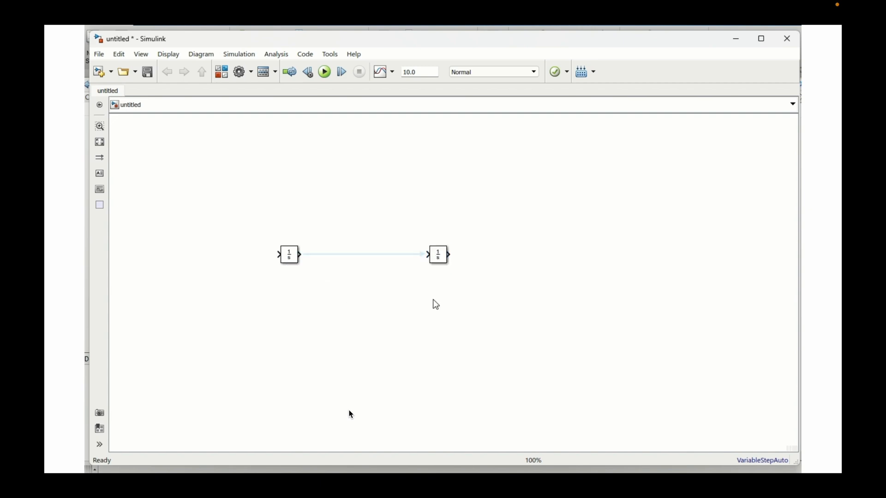
{"action": "type", "text": "add"}
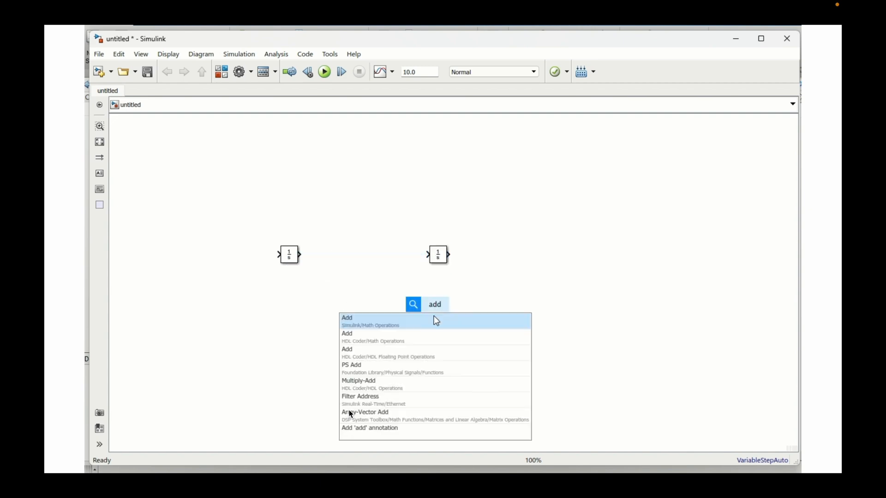
{"action": "left_click", "coordinate": [425, 323]}
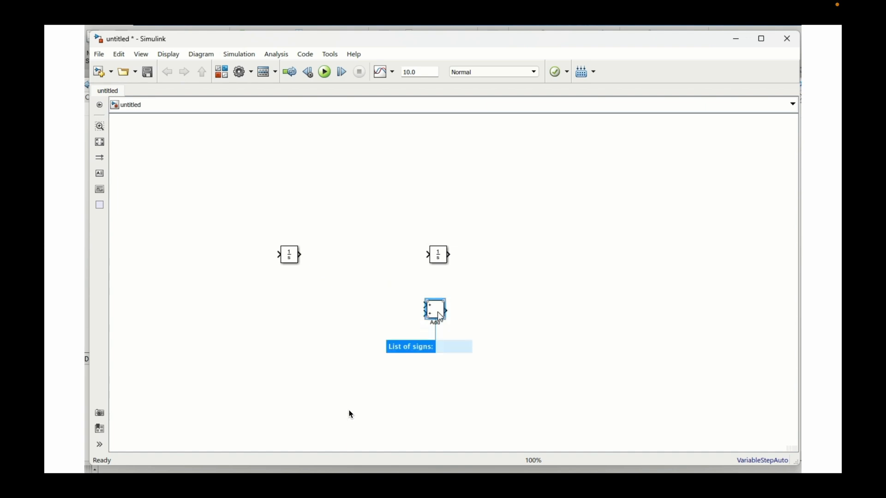
{"action": "left_click_drag", "start_coordinate": [438, 311], "coordinate": [525, 292]}
{"action": "left_click_drag", "start_coordinate": [445, 258], "coordinate": [393, 258]}
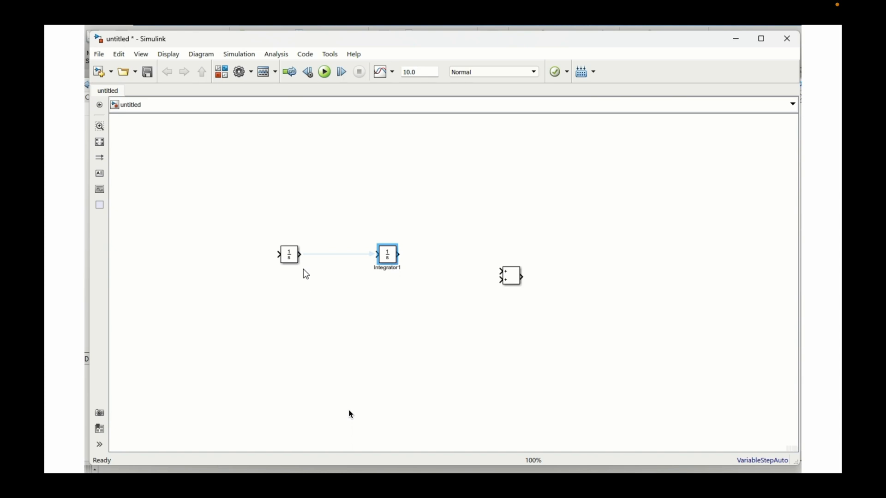
{"action": "left_click", "coordinate": [318, 256]}
- Set the Add block's list of signs to +-- for three inputs
{"action": "double_click", "coordinate": [510, 279]}
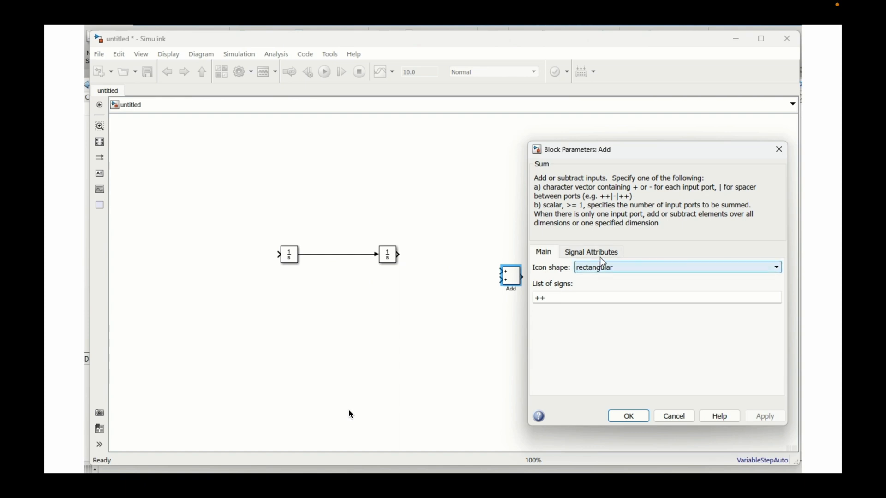
{"action": "double_click", "coordinate": [562, 299]}
{"action": "left_click", "coordinate": [562, 299]}
{"action": "key", "text": "BackSpace"}
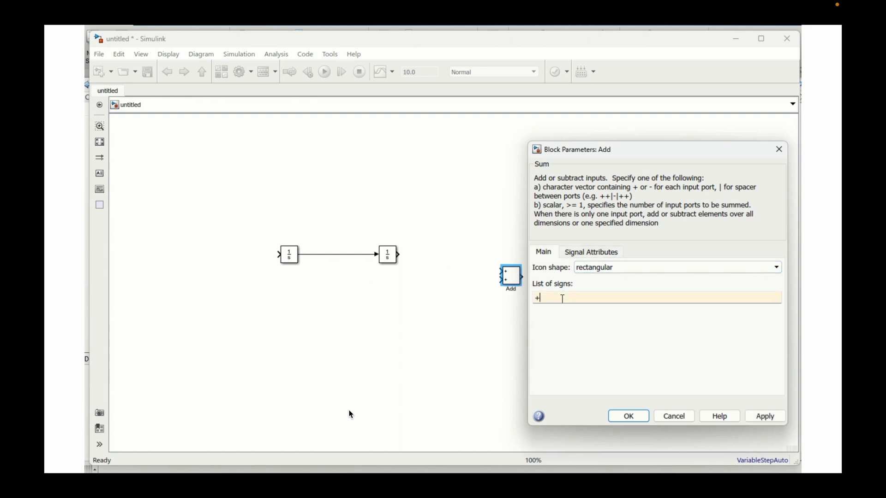
{"action": "type", "text": "--"}
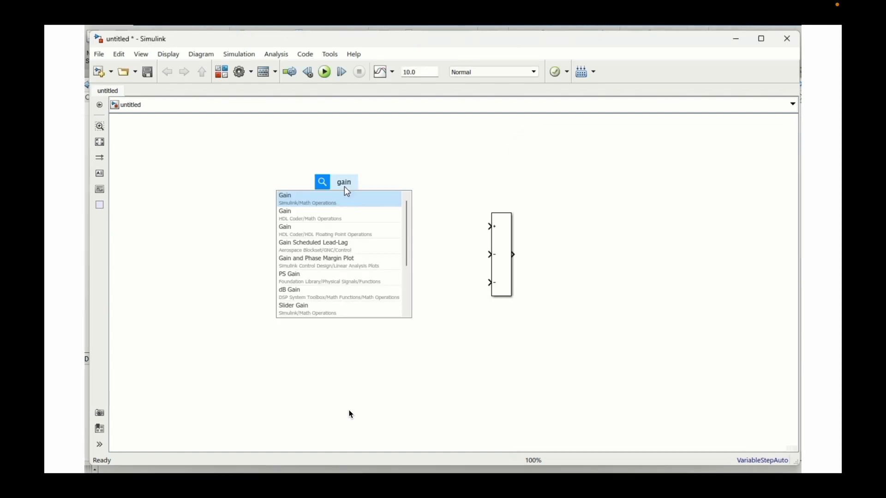
{"action": "key", "text": "Return"}
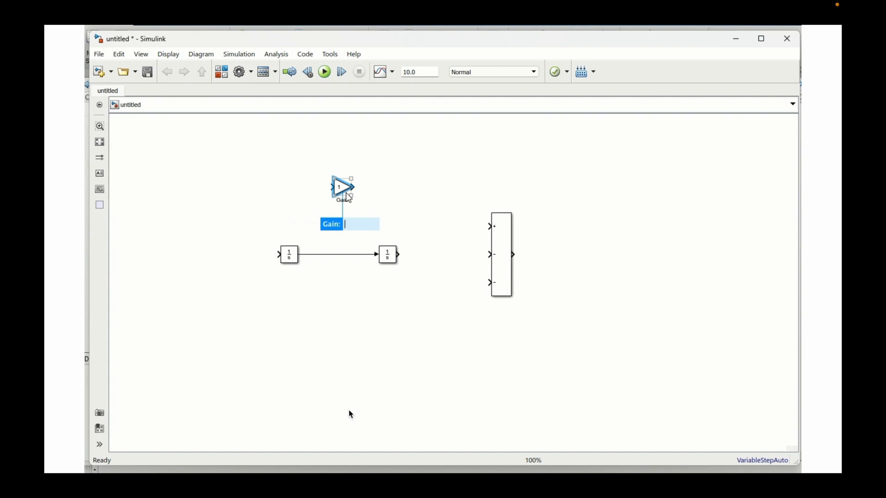
- Set the new Gain block's gain to c/m and create a copy of it with gain k/m
{"action": "type", "text": "c/m"}
{"action": "key", "text": "Return"}
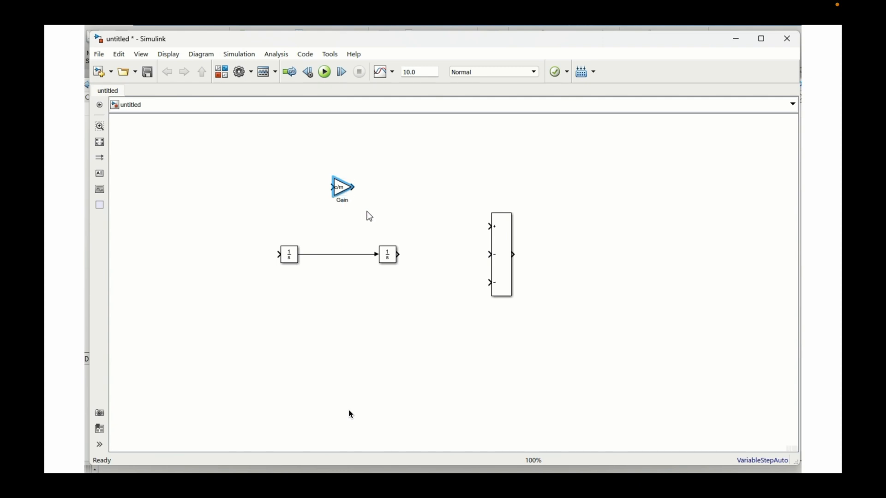
{"action": "left_click_drag", "start_coordinate": [341, 191], "coordinate": [433, 178]}
{"action": "double_click", "coordinate": [433, 178]}
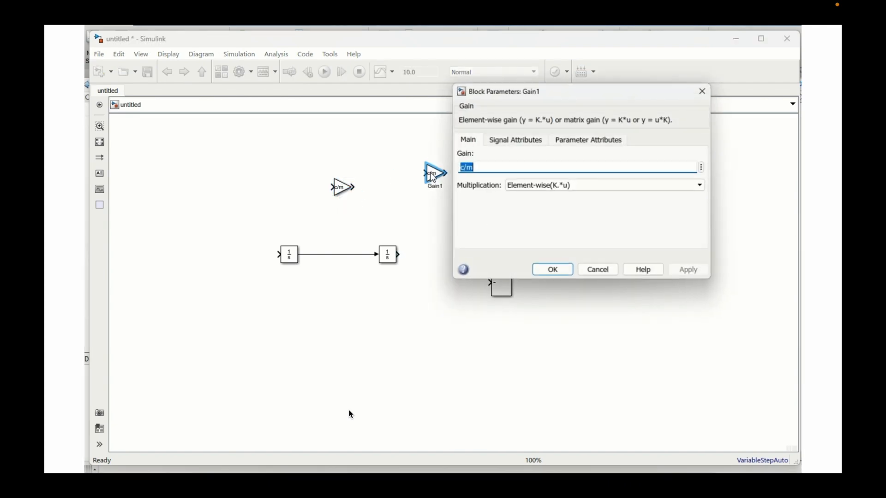
{"action": "left_click", "coordinate": [463, 168]}
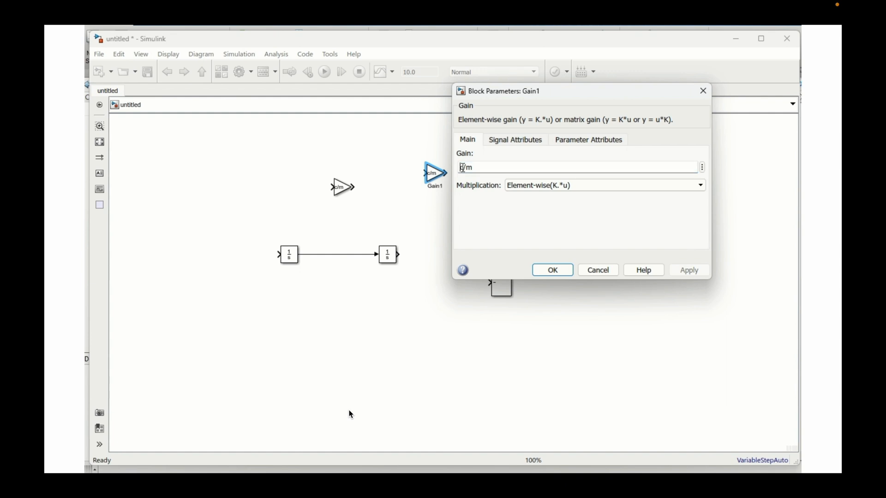
{"action": "key", "text": "BackSpace"}
{"action": "type", "text": "k"}
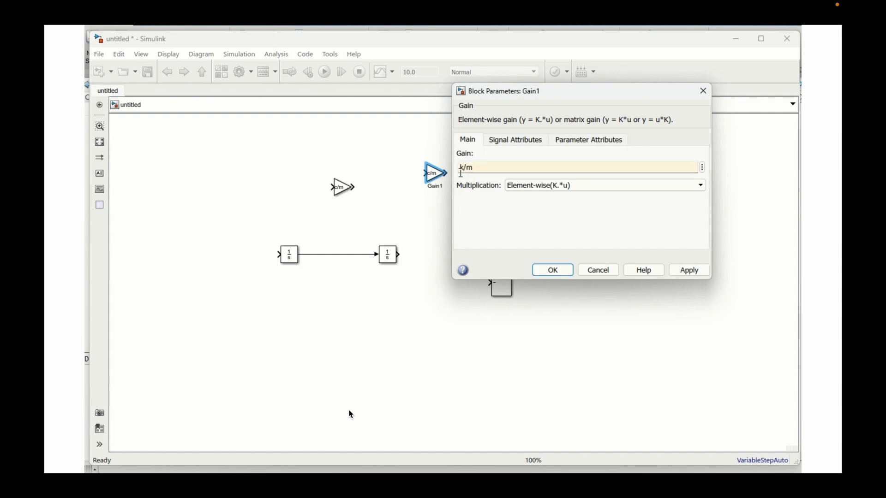
{"action": "left_click", "coordinate": [553, 270]}
- Create a copy of the k/m Gain block, set its gain to 1/m, and place it to the left of the c/m gain
{"action": "left_click_drag", "start_coordinate": [434, 174], "coordinate": [557, 185]}
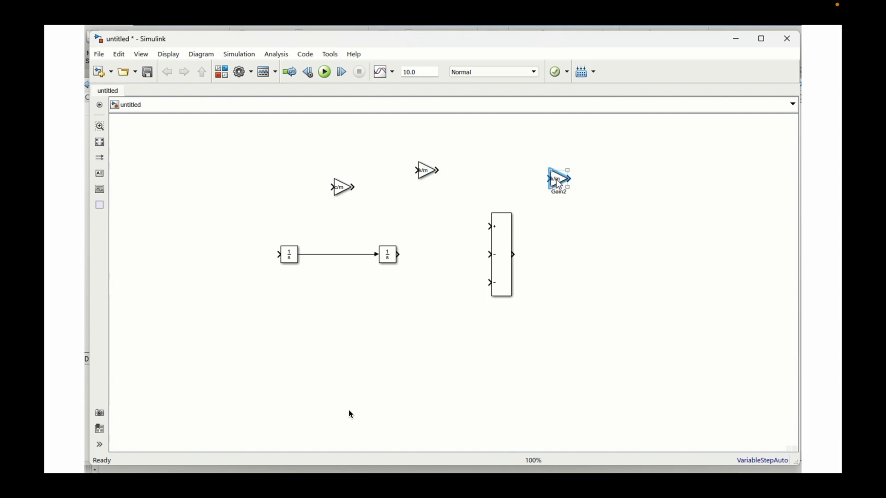
{"action": "double_click", "coordinate": [557, 181]}
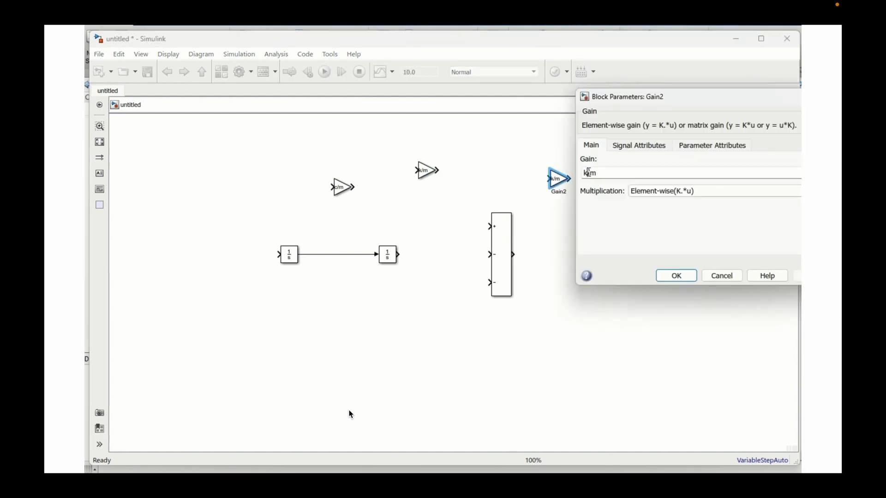
{"action": "key", "text": "BackSpace"}
{"action": "type", "text": "1"}
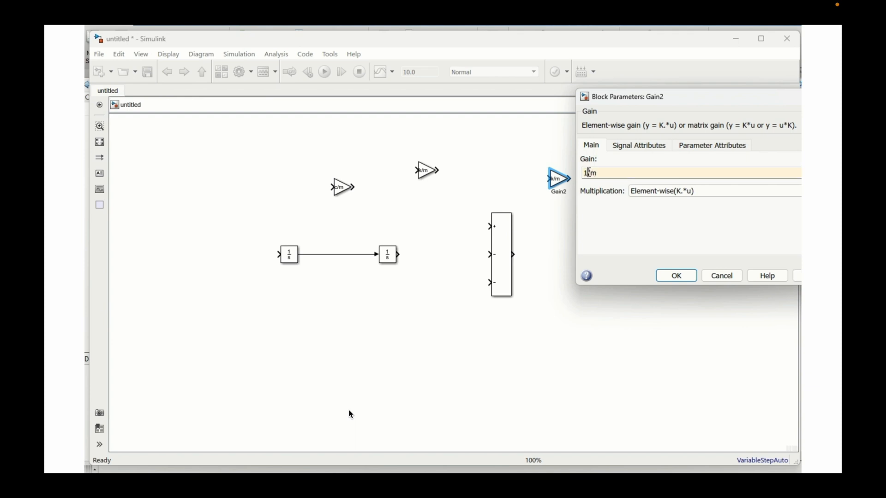
{"action": "left_click", "coordinate": [676, 276]}
{"action": "left_click_drag", "start_coordinate": [558, 181], "coordinate": [219, 197]}
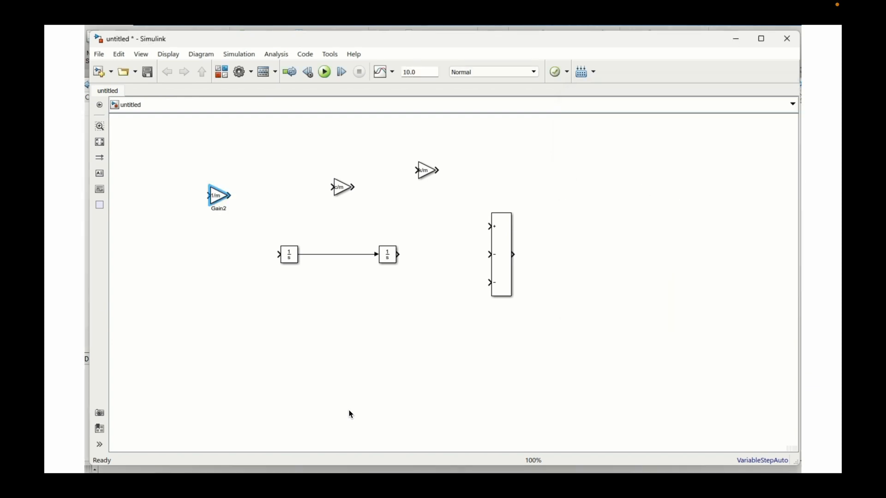
- Switch to the handwritten notes, review the boxed equation of motion, and return to the Simulink model
{"action": "key", "text": "alt+Tab"}
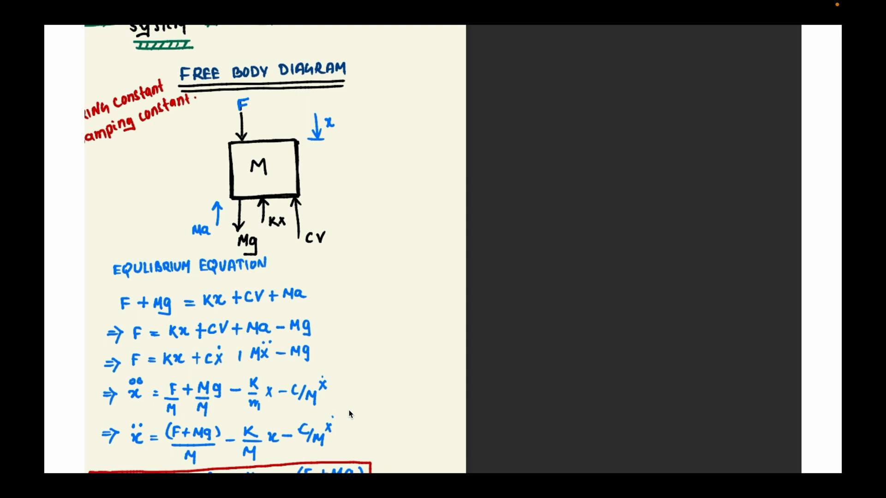
{"action": "scroll", "coordinate": [349, 414], "scroll_direction": "down", "scroll_amount": 3}
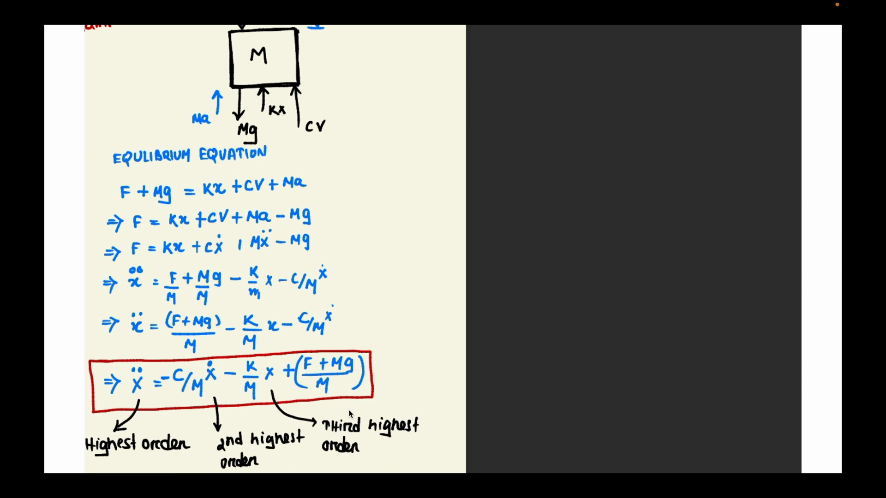
{"action": "key", "text": "alt+Tab"}
{"action": "left_click", "coordinate": [224, 198]}
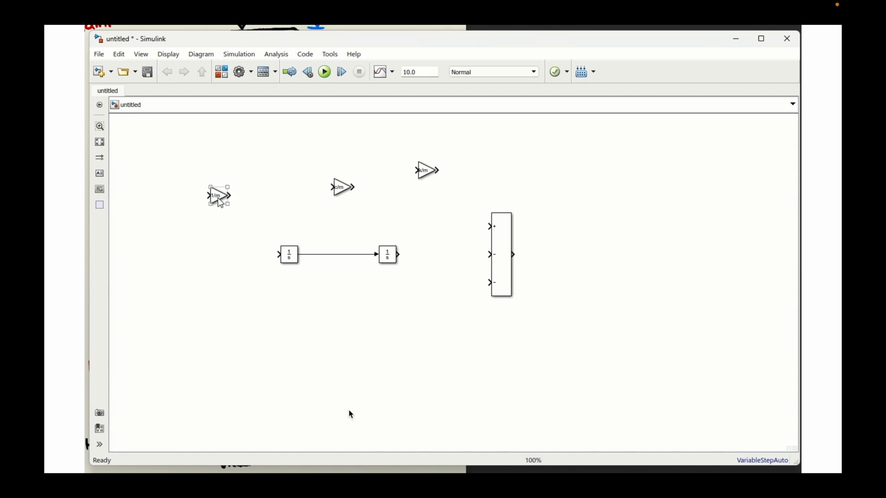
{"action": "left_click", "coordinate": [223, 236]}
- Branch the signal between the two integrators into the c/m Gain block and label the signal x_dot(velocity)
{"action": "mouse_move", "coordinate": [339, 187]}
{"action": "left_mouse_down"}
{"action": "mouse_move", "coordinate": [335, 292]}
{"action": "mouse_move", "coordinate": [348, 286]}
{"action": "mouse_move", "coordinate": [337, 255]}
{"action": "left_mouse_up"}
{"action": "left_click", "coordinate": [327, 255]}
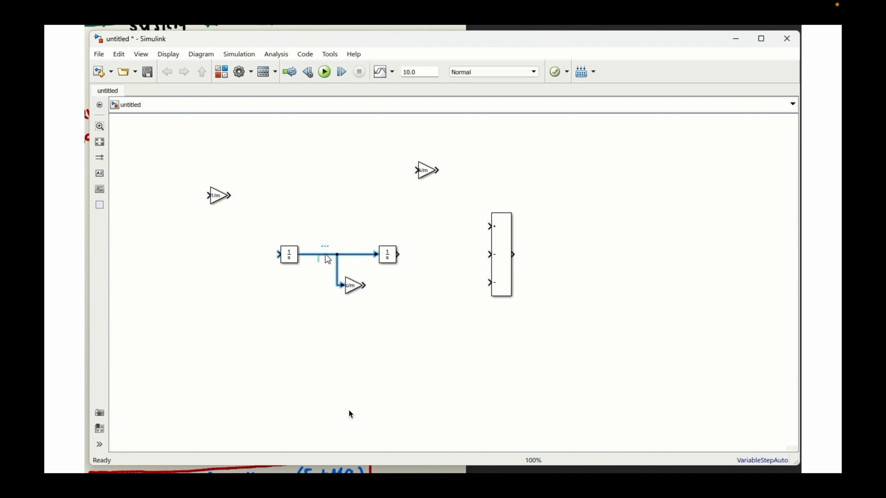
{"action": "type", "text": "x_sim(velocity)"}
- Connect the Add block's output back to the first integrator's input, routed above the blocks, and label it x_double_dot(Acceleration)
{"action": "left_click_drag", "start_coordinate": [514, 254], "coordinate": [277, 256]}
{"action": "left_click", "coordinate": [326, 304]}
{"action": "left_click_drag", "start_coordinate": [326, 305], "coordinate": [337, 206]}
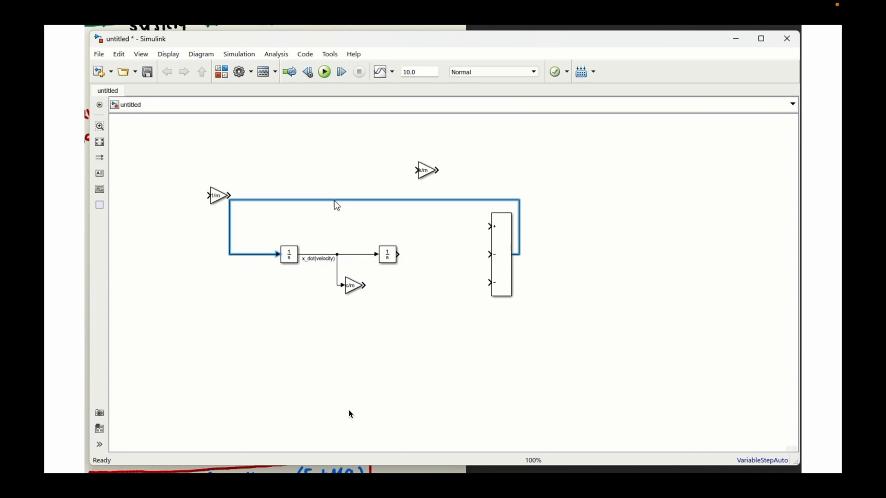
{"action": "type", "text": "x_double_dot(Acceleration)"}
- Feed the second integrator's output, labelled x_(Displacement), into the k/m gain and wire the k/m and c/m gains to the Add block's minus inputs
{"action": "left_click_drag", "start_coordinate": [431, 173], "coordinate": [434, 260]}
{"action": "left_click", "coordinate": [412, 256]}
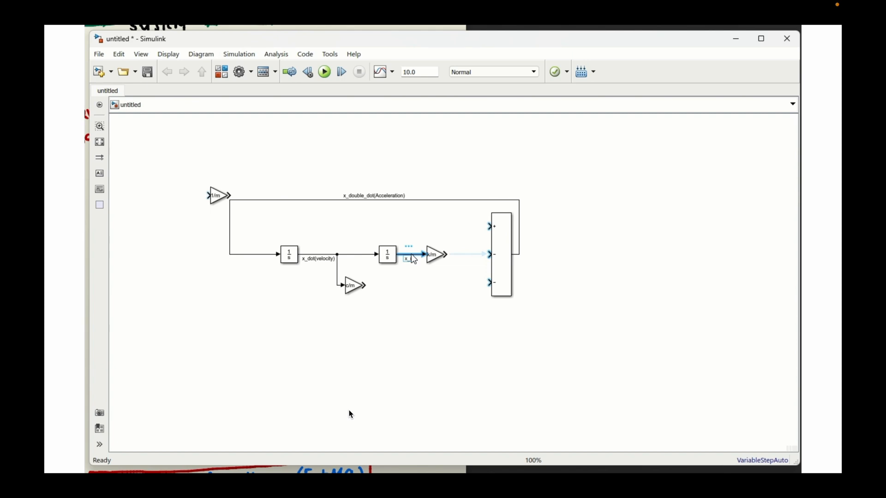
{"action": "left_click_drag", "start_coordinate": [436, 255], "coordinate": [488, 256]}
{"action": "left_click_drag", "start_coordinate": [365, 285], "coordinate": [490, 282]}
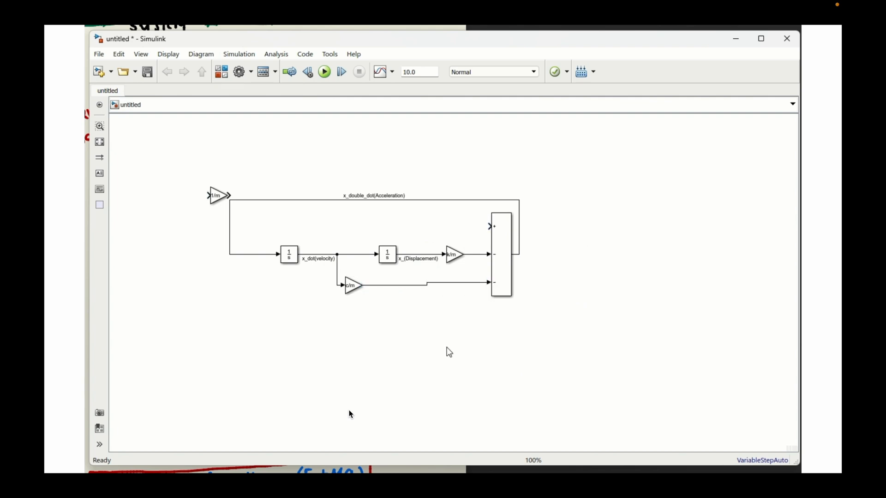
- Move the 1/m Gain block above the acceleration line and place a two-input Add block ahead of it
{"action": "left_click_drag", "start_coordinate": [222, 200], "coordinate": [258, 163]}
{"action": "left_click", "coordinate": [204, 220]}
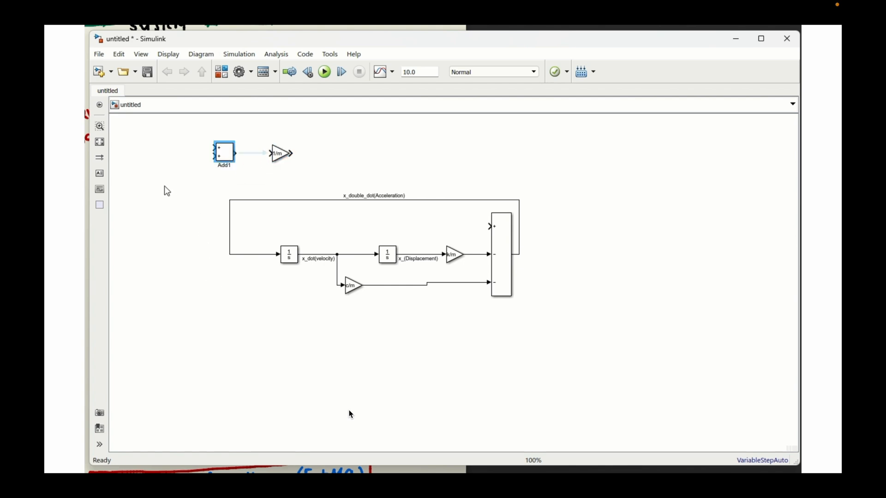
{"action": "left_click", "coordinate": [167, 191]}
- Insert an input port block, rename it force, and align it with the first input of the two-input Add block
{"action": "double_click", "coordinate": [167, 191]}
{"action": "type", "text": "in"}
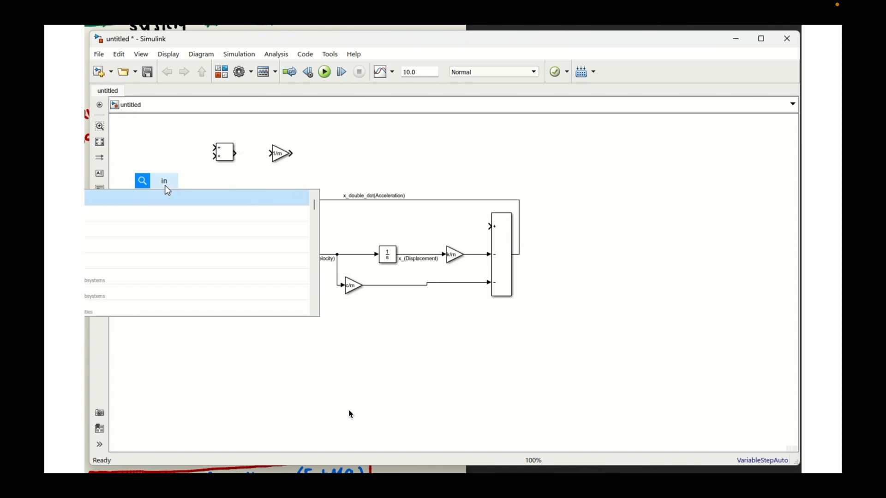
{"action": "key", "text": "Return"}
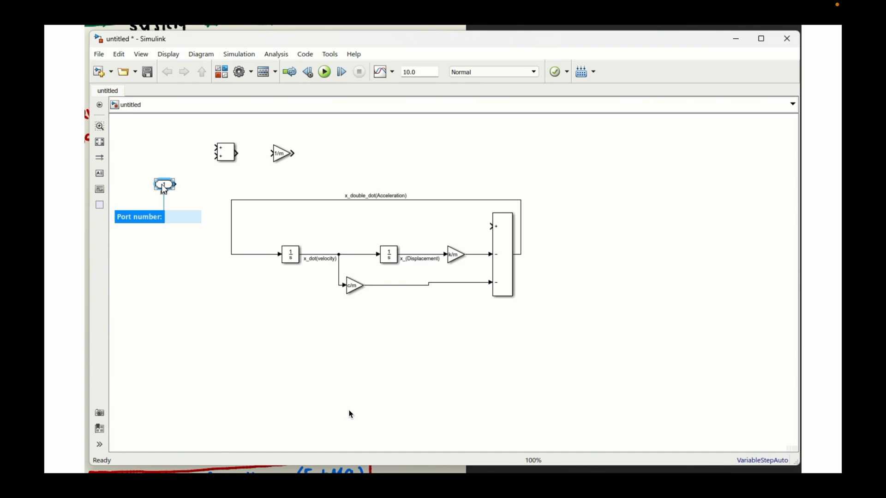
{"action": "key", "text": "Return"}
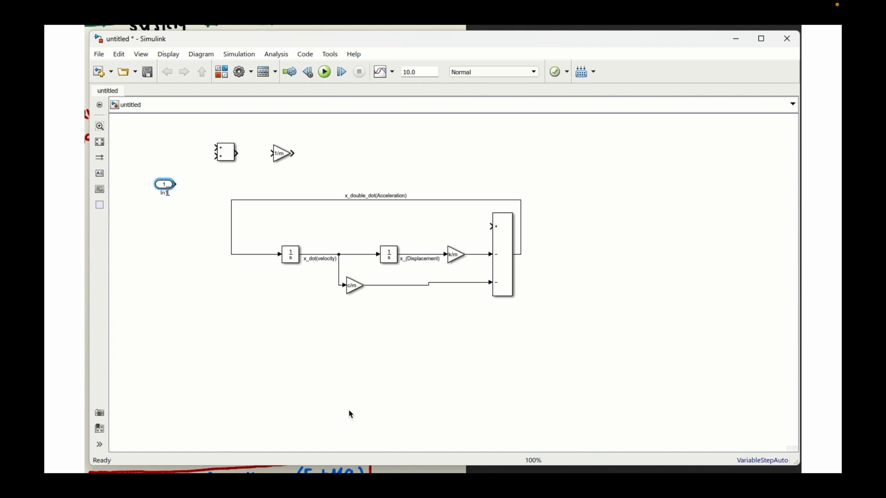
{"action": "key", "text": "BackSpace"}
{"action": "key", "text": "BackSpace"}
{"action": "key", "text": "BackSpace"}
{"action": "type", "text": "forc"}
{"action": "left_click_drag", "start_coordinate": [167, 188], "coordinate": [167, 152]}
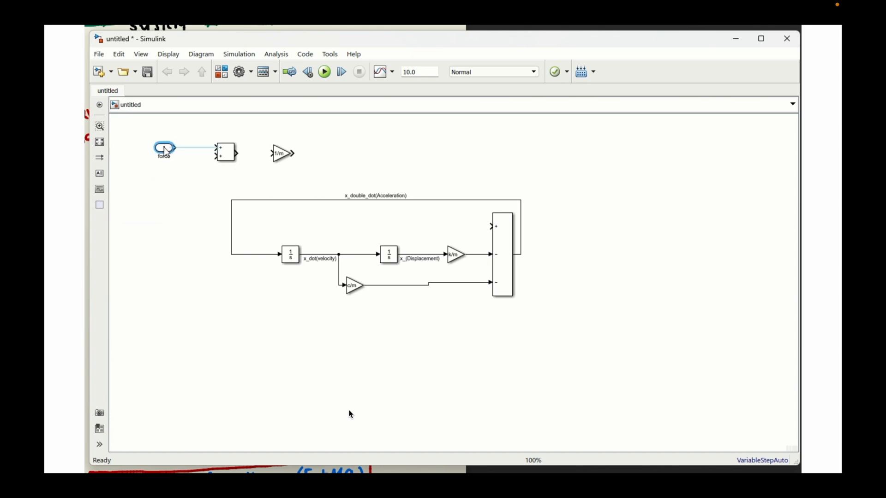
- Connect the force input port to the first input of the two-input Add block and straighten the line
{"action": "left_click", "coordinate": [203, 147]}
{"action": "left_click_drag", "start_coordinate": [282, 156], "coordinate": [291, 157]}
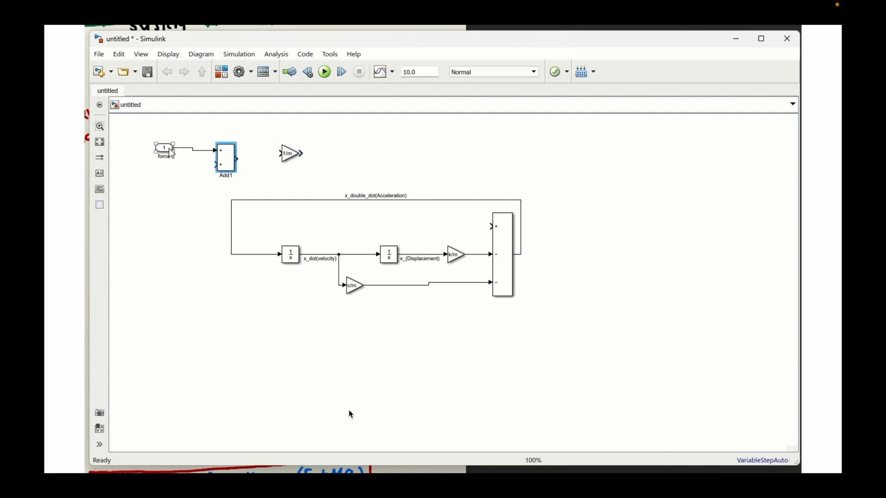
{"action": "left_click", "coordinate": [170, 150]}
- Insert a Constant block below the force port and set its constant value to m
{"action": "left_click", "coordinate": [158, 210]}
{"action": "type", "text": "m"}
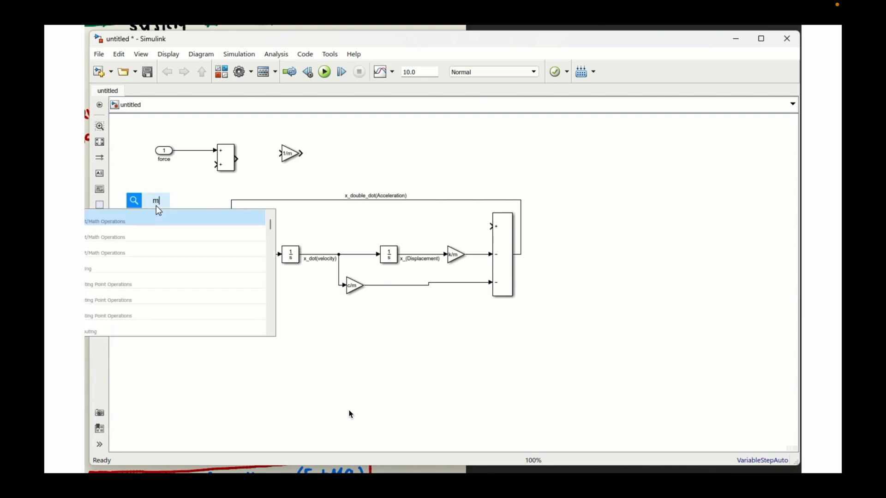
{"action": "key", "text": "BackSpace"}
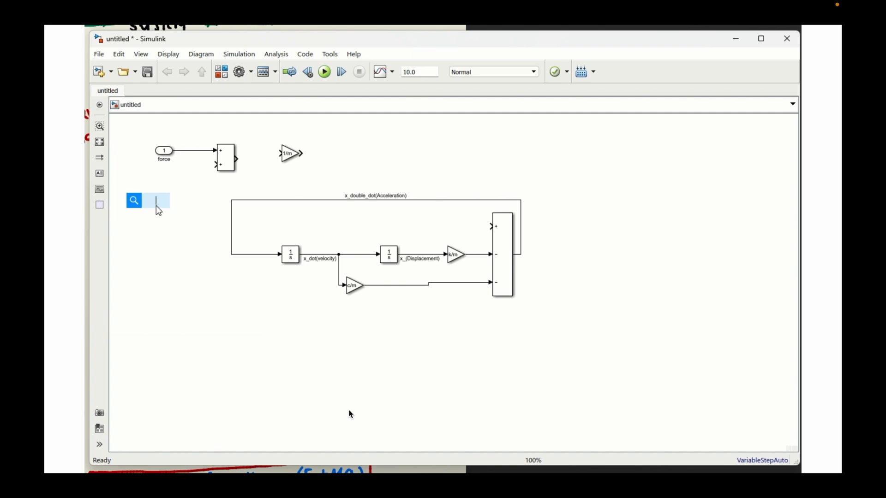
{"action": "type", "text": "co"}
{"action": "type", "text": "on"}
{"action": "key", "text": "Return"}
{"action": "left_click_drag", "start_coordinate": [169, 210], "coordinate": [177, 201]}
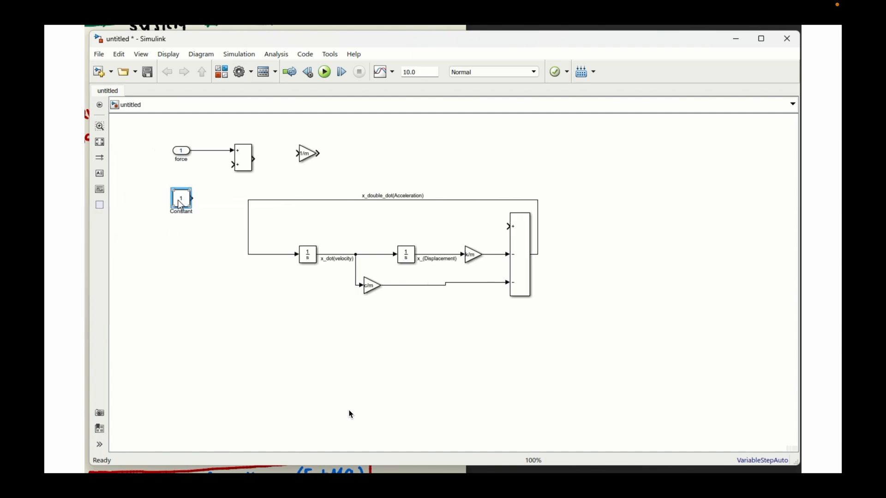
{"action": "double_click", "coordinate": [181, 200]}
{"action": "type", "text": "m"}
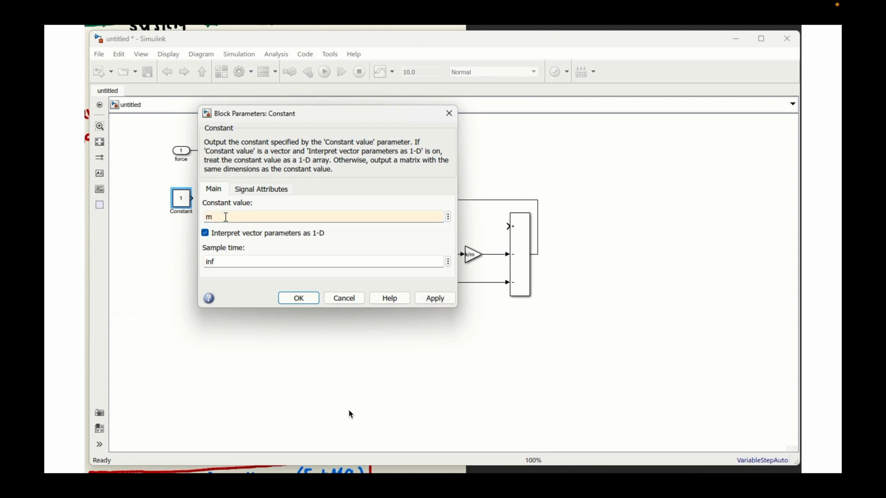
{"action": "key", "text": "Return"}
- Duplicate the 1/m Gain block below the two-input Add block and set the copy's gain to g
{"action": "left_click", "coordinate": [307, 159]}
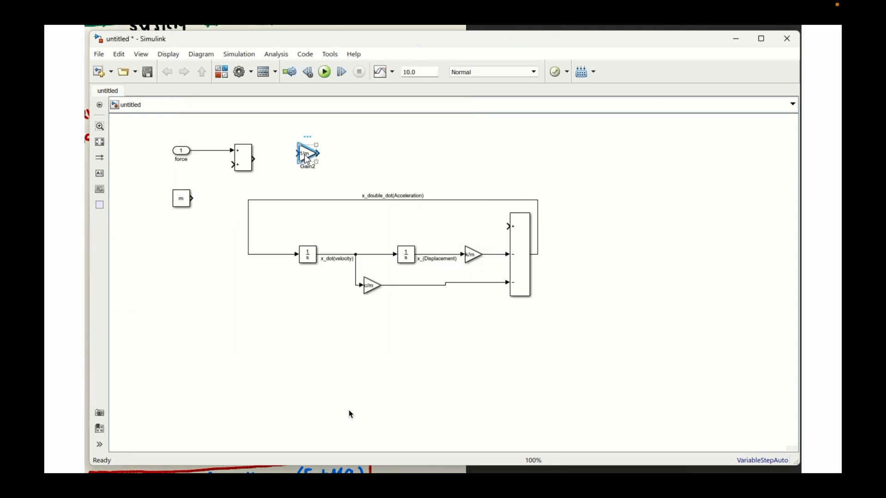
{"action": "key", "text": "ctrl+c"}
{"action": "key", "text": "ctrl+v"}
{"action": "left_click_drag", "start_coordinate": [308, 159], "coordinate": [209, 262]}
{"action": "double_click", "coordinate": [210, 263]}
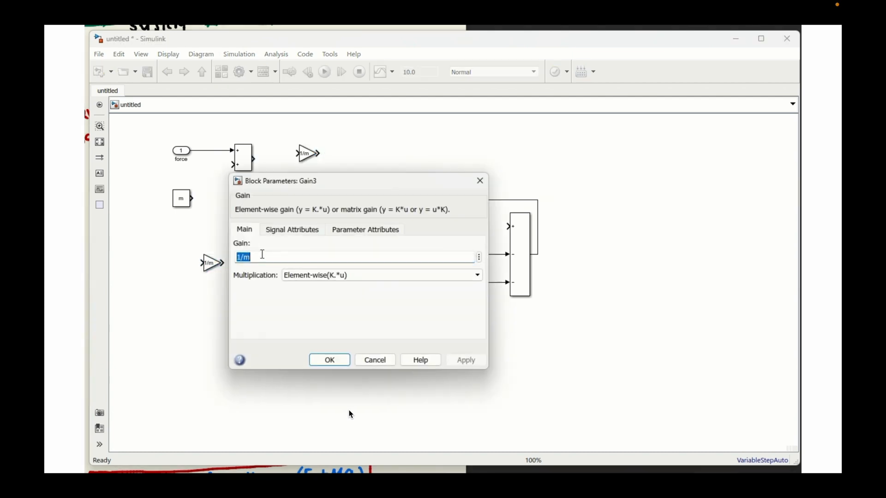
{"action": "key", "text": "BackSpace"}
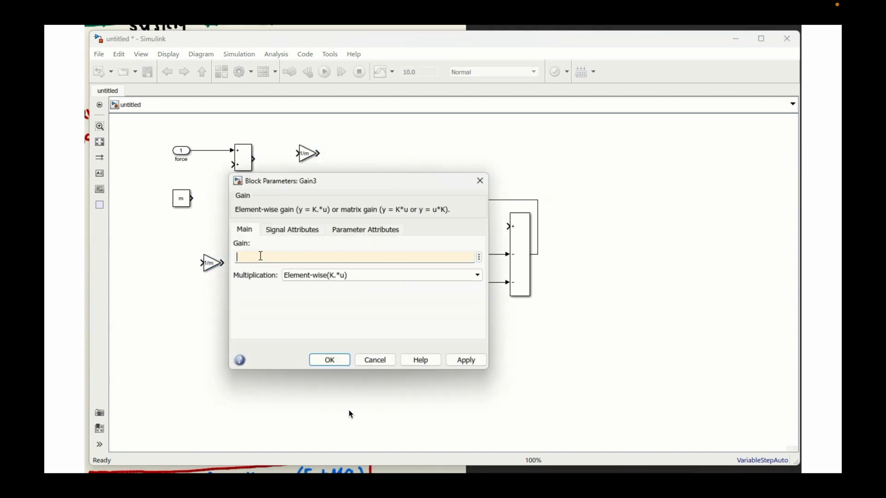
{"action": "type", "text": "g"}
{"action": "key", "text": "Return"}
- Wire the m constant through the g gain into the two-input Add block's second input, and that Add block's output to the 1/m gain
{"action": "mouse_move", "coordinate": [215, 266]}
{"action": "left_mouse_down"}
{"action": "mouse_move", "coordinate": [212, 199]}
{"action": "mouse_move", "coordinate": [233, 164]}
{"action": "mouse_move", "coordinate": [298, 153]}
{"action": "mouse_move", "coordinate": [290, 167]}
{"action": "left_mouse_up"}
{"action": "left_click", "coordinate": [312, 161]}
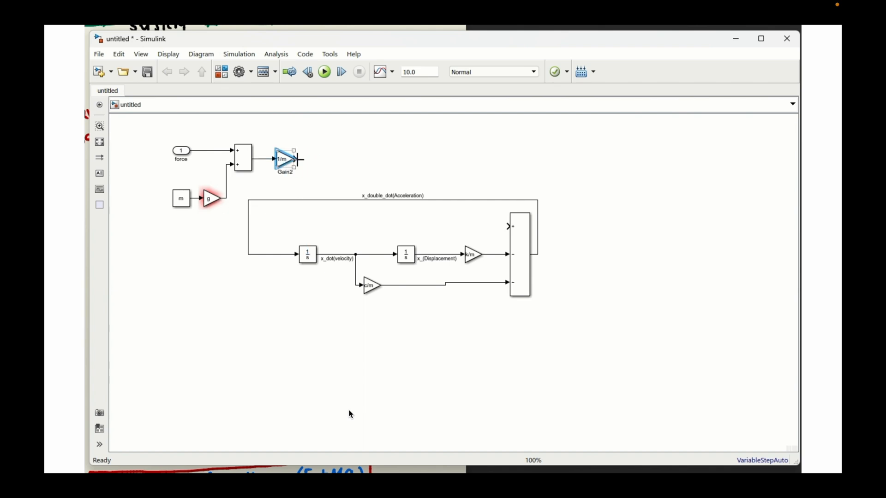
- Insert a Goto block after the 1/m gain and set its tag to input
{"action": "left_click", "coordinate": [370, 157]}
{"action": "double_click", "coordinate": [370, 158]}
{"action": "type", "text": "goto"}
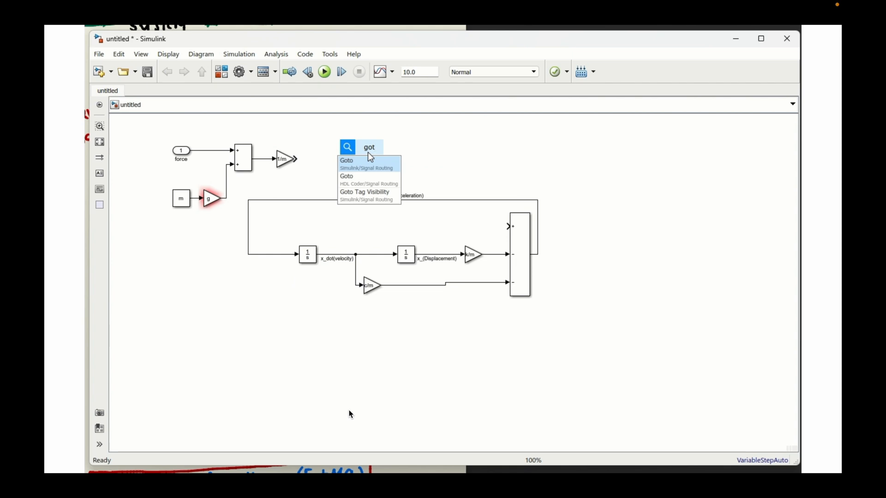
{"action": "key", "text": "Return"}
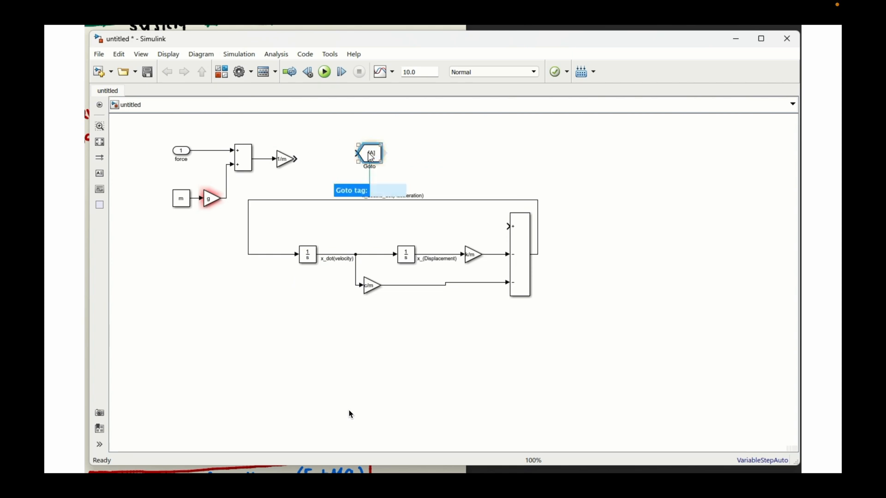
{"action": "type", "text": "input"}
{"action": "key", "text": "Return"}
- Connect the 1/m gain to the input Goto block and wire a matching From block to the three-input Add block's plus input
{"action": "left_click_drag", "start_coordinate": [370, 157], "coordinate": [473, 233]}
{"action": "left_click", "coordinate": [306, 161]}
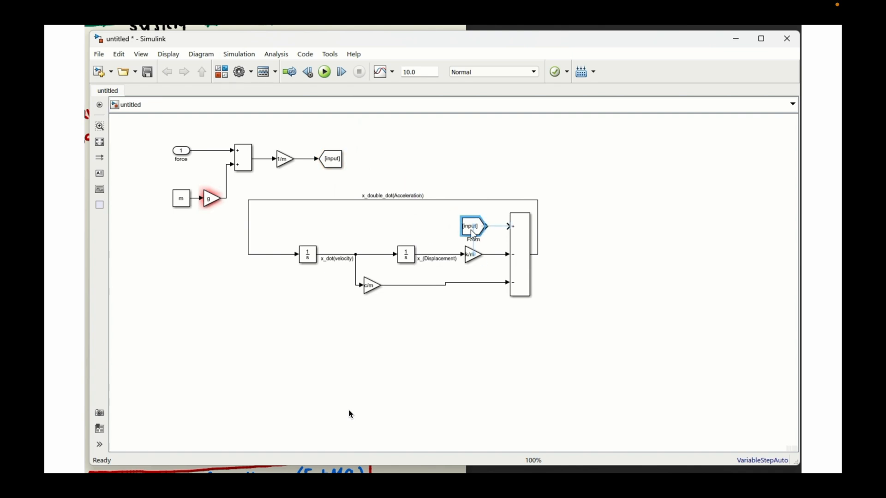
{"action": "left_click", "coordinate": [497, 227]}
{"action": "left_click", "coordinate": [571, 220]}
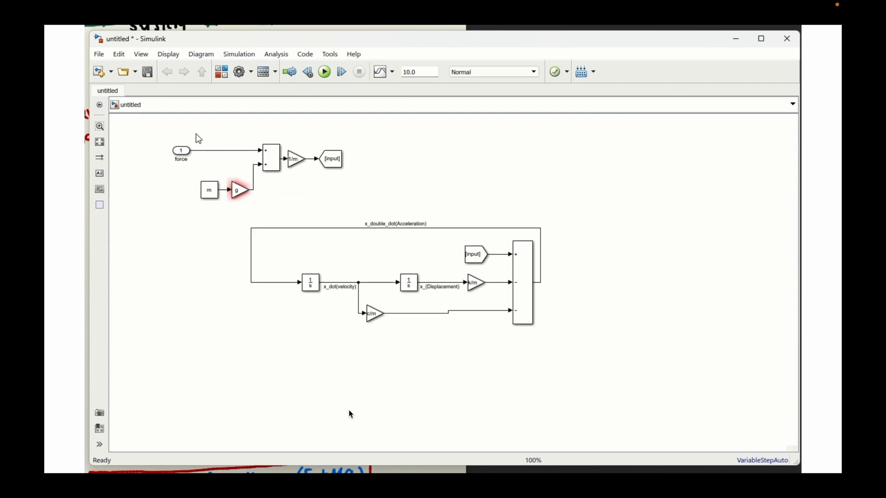
- Group the m constant, g gain, two-input Add and 1/m gain into a subsystem, and align it with the force port and Goto block
{"action": "left_click_drag", "start_coordinate": [196, 133], "coordinate": [314, 211]}
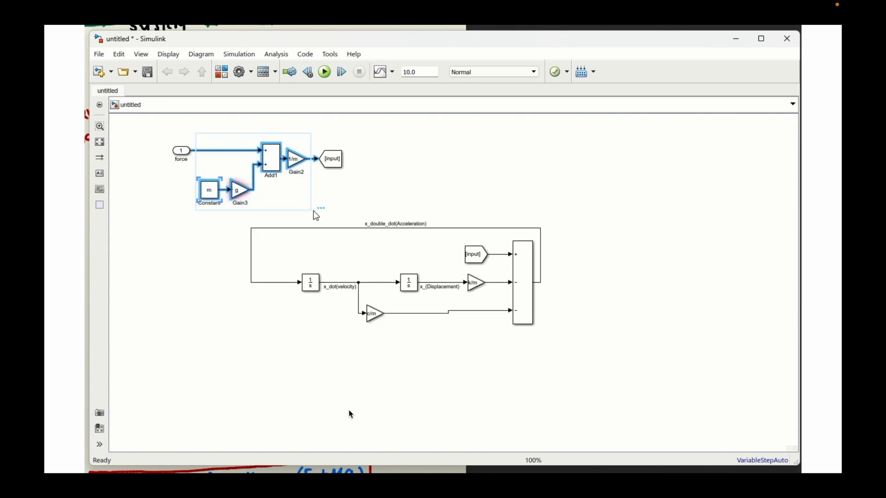
{"action": "left_click", "coordinate": [325, 198]}
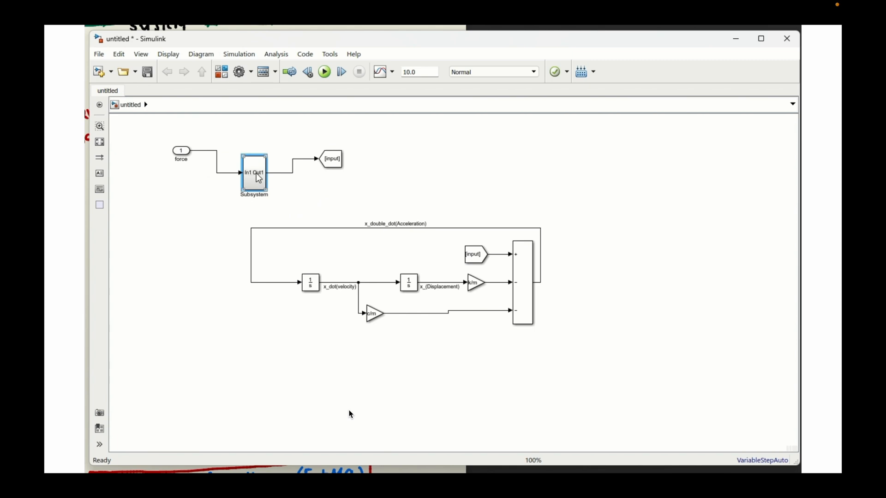
{"action": "mouse_move", "coordinate": [267, 157]}
{"action": "left_mouse_down"}
{"action": "mouse_move", "coordinate": [286, 158]}
{"action": "mouse_move", "coordinate": [266, 163]}
{"action": "mouse_move", "coordinate": [261, 155]}
{"action": "left_mouse_up"}
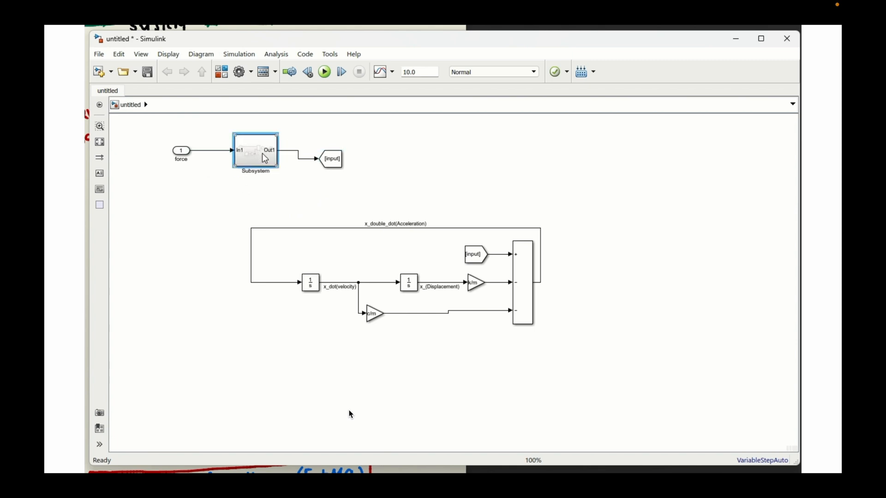
{"action": "left_click_drag", "start_coordinate": [341, 167], "coordinate": [319, 156]}
- Rename the subsystem as Force calculation subsystem
{"action": "left_click", "coordinate": [255, 168]}
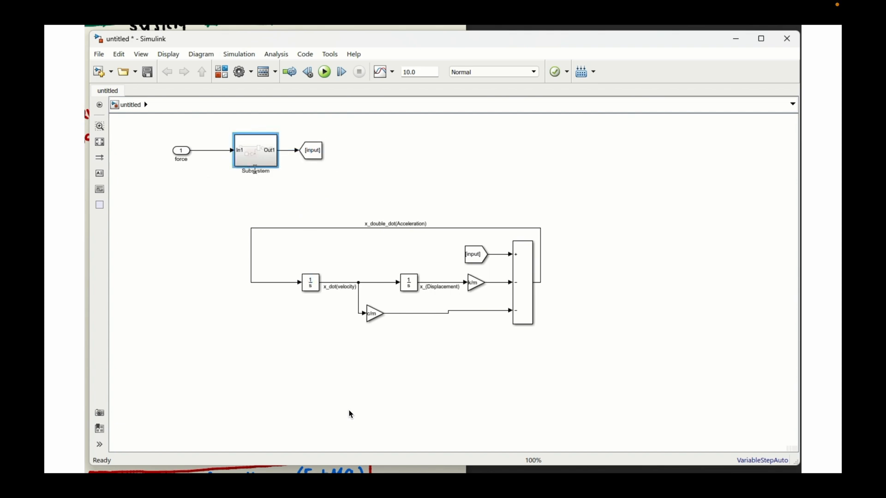
{"action": "double_click", "coordinate": [255, 171]}
{"action": "type", "text": "Force calculation subsystem"}
{"action": "left_click", "coordinate": [421, 188]}
- Set the background color of the Force calculation subsystem to yellow
{"action": "right_click", "coordinate": [265, 151]}
{"action": "mouse_move", "coordinate": [295, 343]}
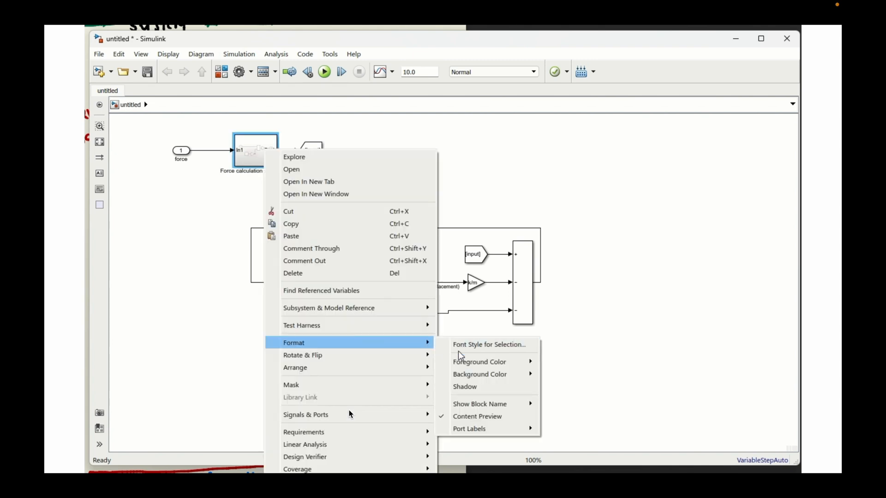
{"action": "mouse_move", "coordinate": [480, 374]}
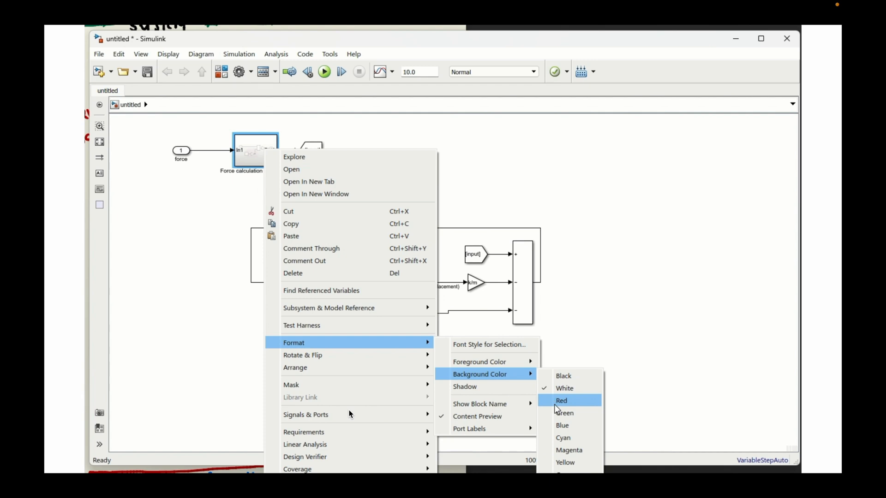
{"action": "left_click", "coordinate": [568, 462]}
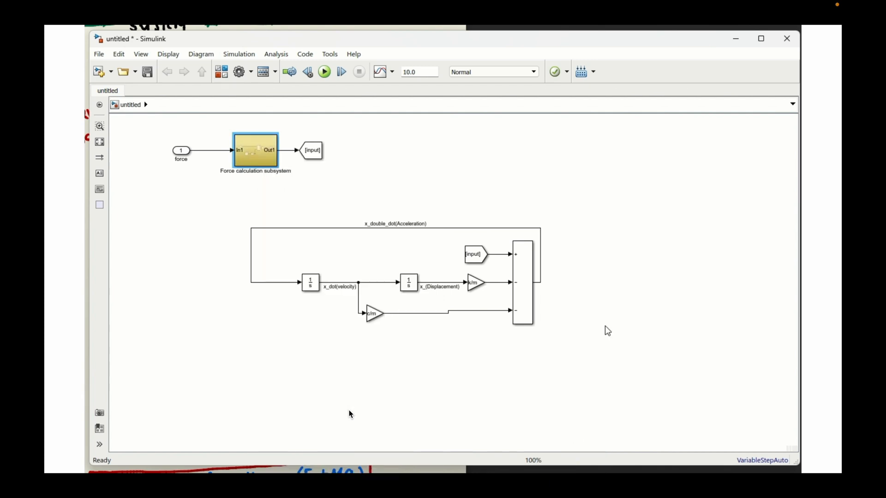
- Set the background color of the input From block and the input Goto block to red
{"action": "right_click", "coordinate": [476, 256]}
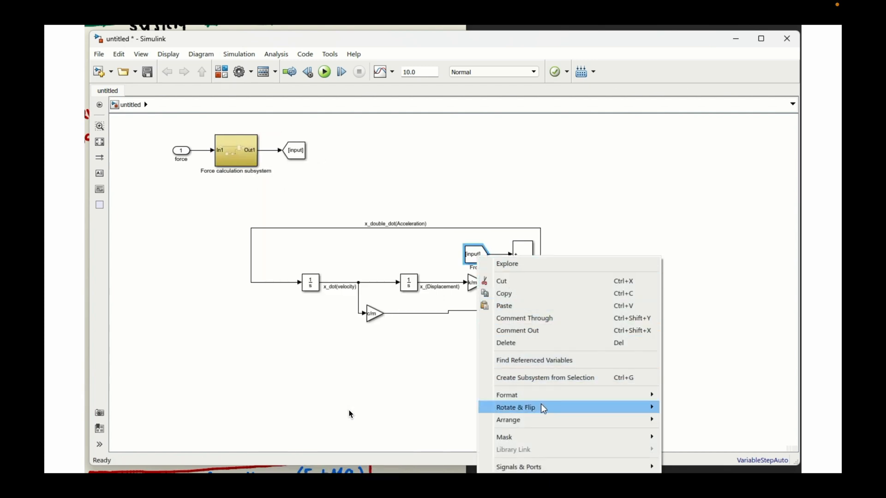
{"action": "mouse_move", "coordinate": [643, 394]}
{"action": "mouse_move", "coordinate": [706, 426]}
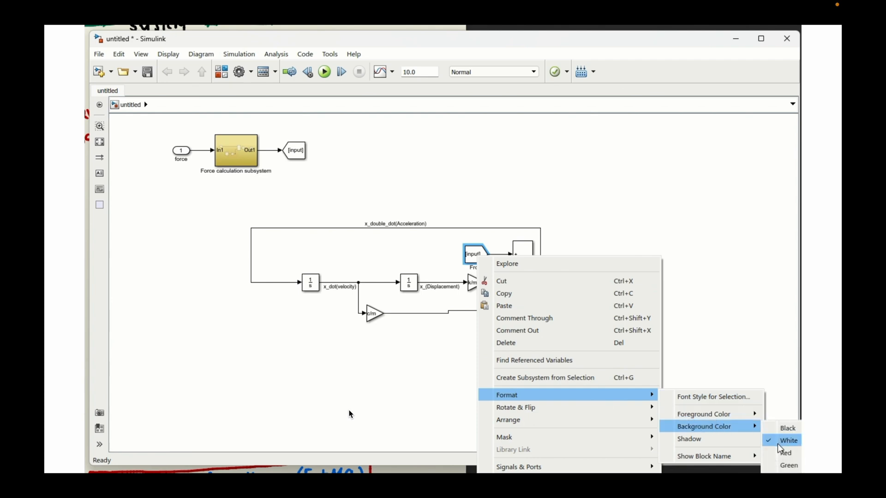
{"action": "left_click", "coordinate": [780, 453]}
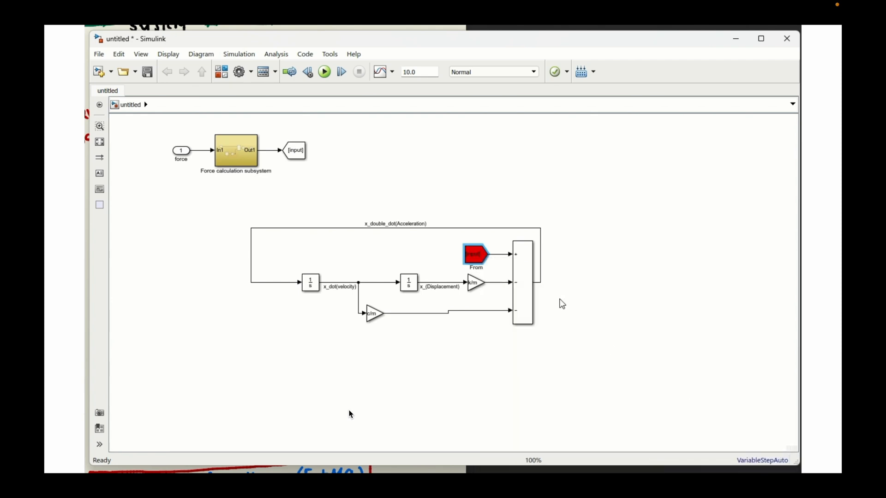
{"action": "right_click", "coordinate": [294, 151]}
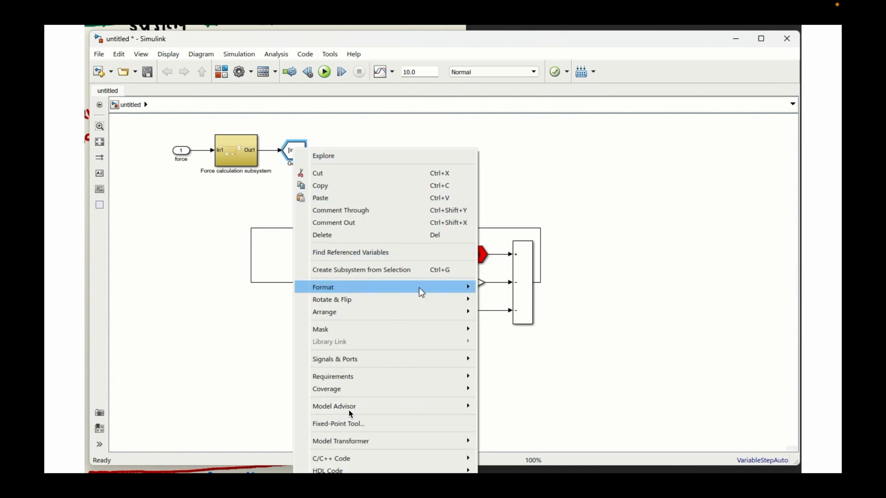
{"action": "mouse_move", "coordinate": [419, 291]}
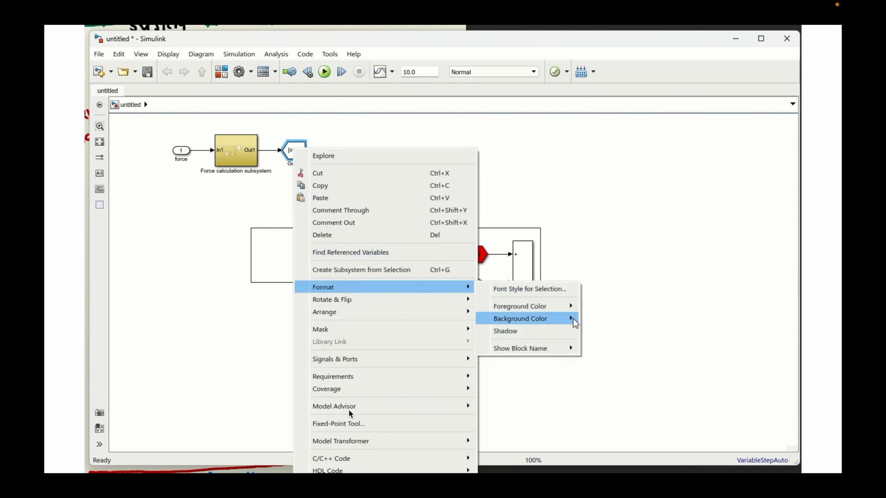
{"action": "mouse_move", "coordinate": [561, 319]}
{"action": "left_click", "coordinate": [602, 345]}
- Insert a Scope block with four input ports and place it, enlarged vertically, beyond the three-input Add block
{"action": "double_click", "coordinate": [613, 185]}
{"action": "type", "text": "scope"}
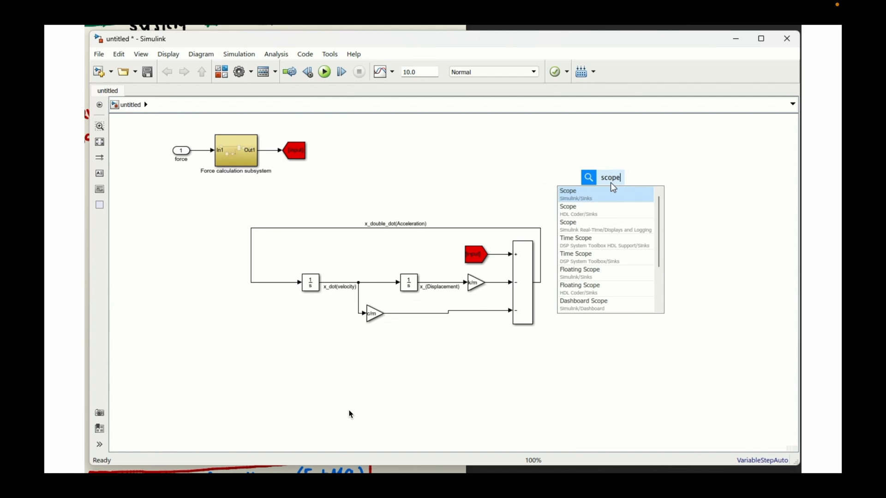
{"action": "key", "text": "Return"}
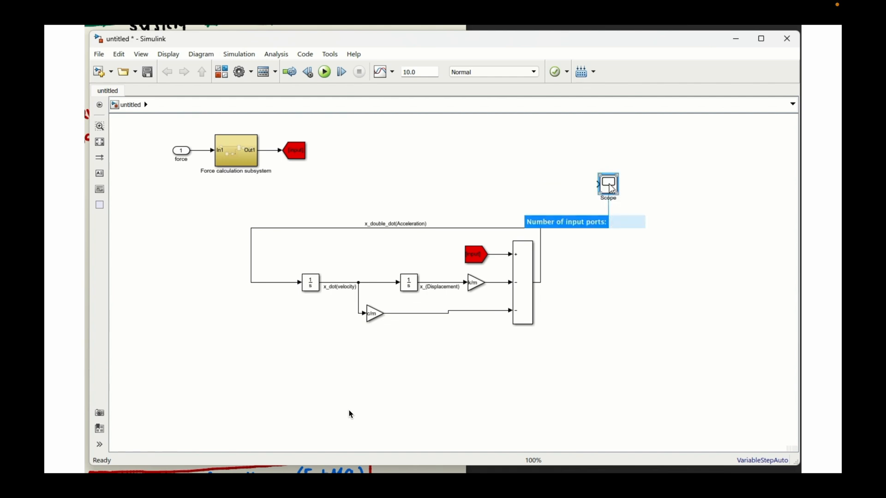
{"action": "type", "text": "3"}
{"action": "key", "text": "Return"}
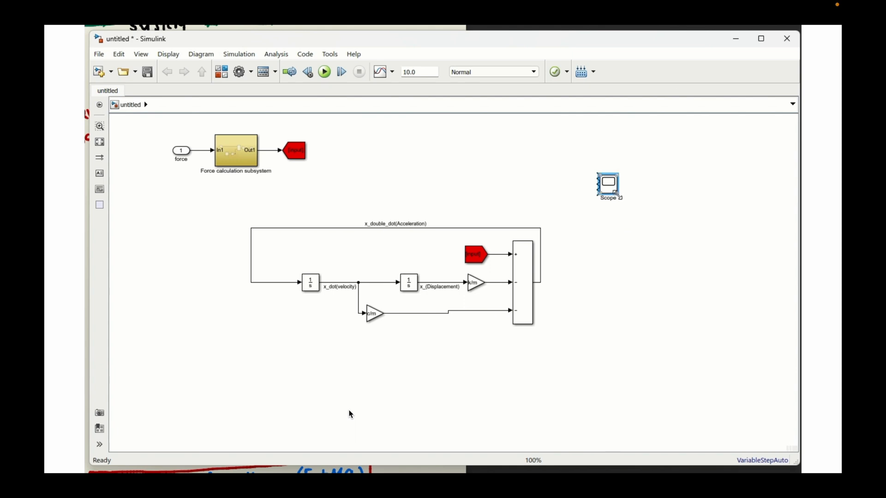
{"action": "left_click_drag", "start_coordinate": [618, 195], "coordinate": [624, 300]}
{"action": "left_click_drag", "start_coordinate": [612, 269], "coordinate": [667, 302]}
{"action": "left_click", "coordinate": [624, 301]}
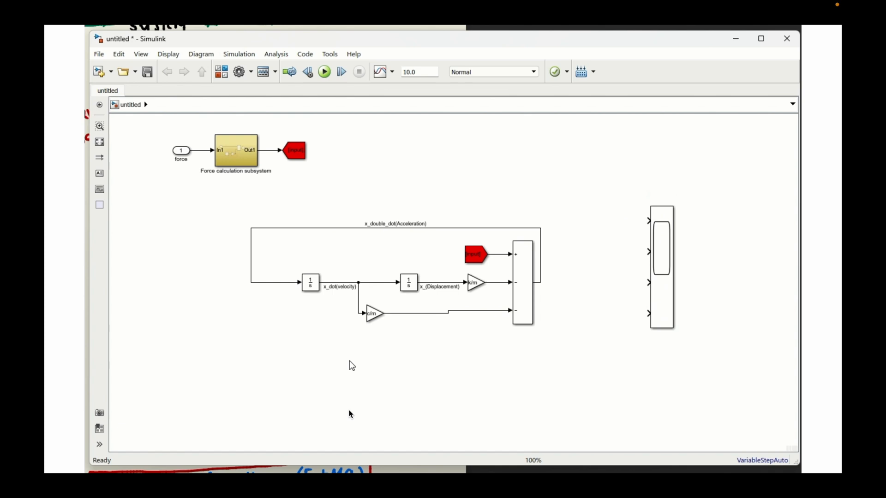
- Insert a Goto block with tag D and branch the displacement signal into it
{"action": "double_click", "coordinate": [365, 166]}
{"action": "type", "text": "got"}
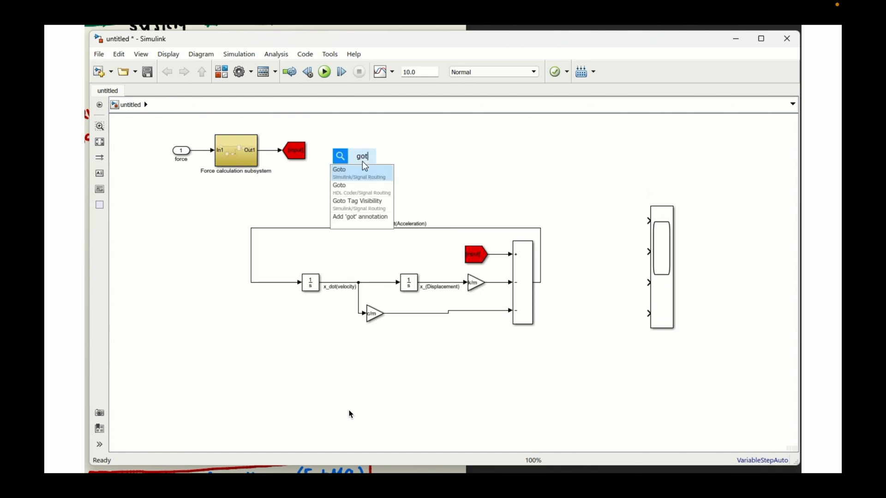
{"action": "key", "text": "Return"}
{"action": "double_click", "coordinate": [362, 162]}
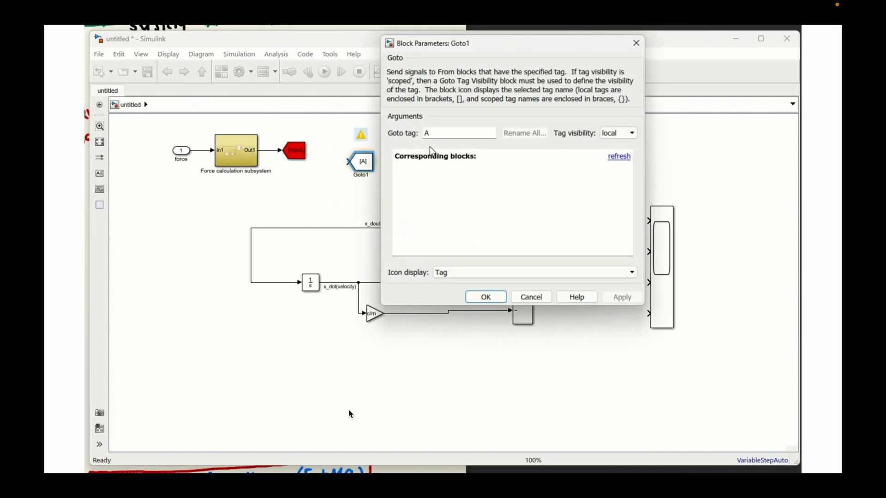
{"action": "type", "text": "D"}
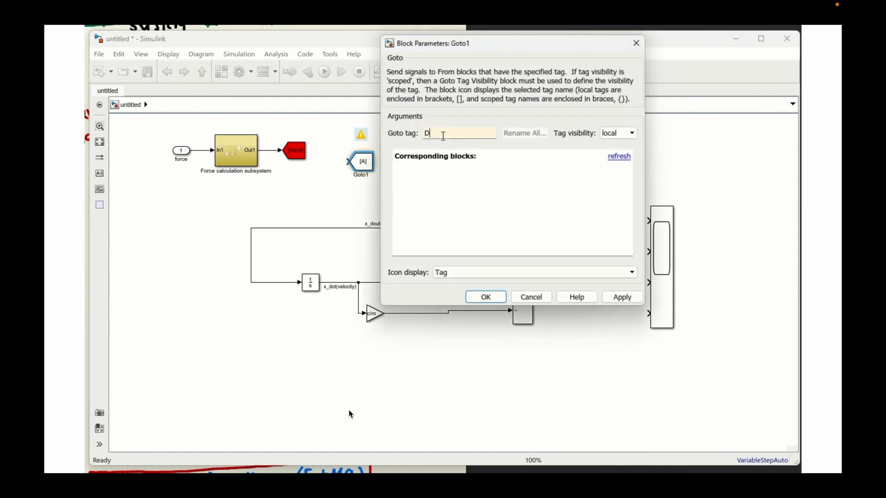
{"action": "key", "text": "Return"}
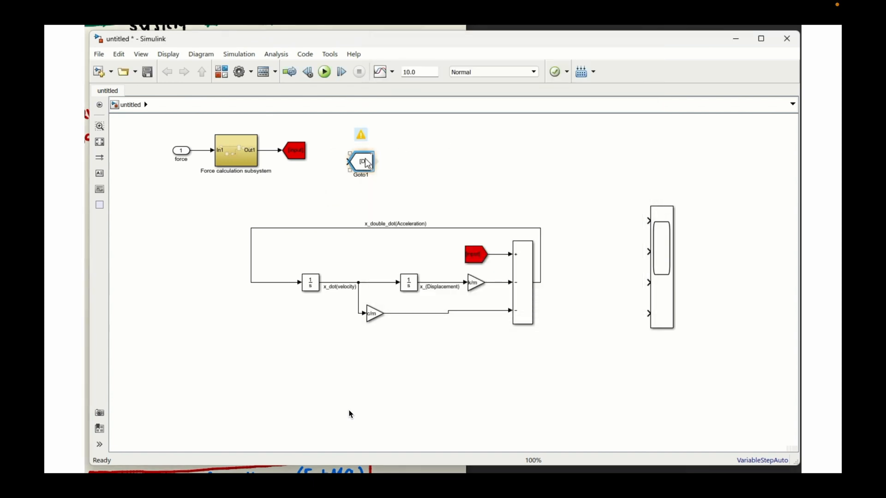
{"action": "mouse_move", "coordinate": [369, 165]}
{"action": "left_mouse_down"}
{"action": "mouse_move", "coordinate": [361, 193]}
{"action": "mouse_move", "coordinate": [457, 258]}
{"action": "mouse_move", "coordinate": [431, 261]}
{"action": "mouse_move", "coordinate": [434, 283]}
{"action": "left_mouse_up"}
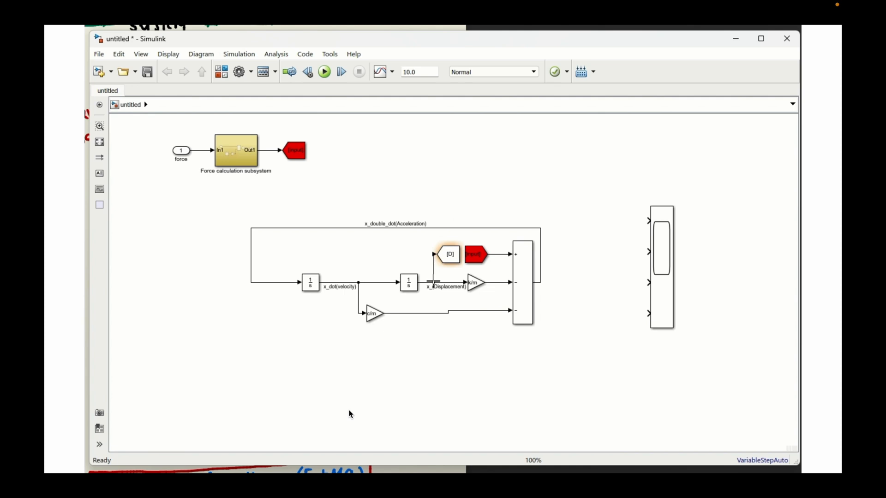
- Copy the D Goto block above the velocity line, branch the velocity signal into it, and set its tag to V
{"action": "left_click", "coordinate": [449, 257]}
{"action": "left_click", "coordinate": [451, 260]}
{"action": "mouse_move", "coordinate": [451, 259]}
{"action": "left_mouse_down"}
{"action": "mouse_move", "coordinate": [328, 257]}
{"action": "mouse_move", "coordinate": [336, 282]}
{"action": "left_mouse_up"}
{"action": "double_click", "coordinate": [362, 249]}
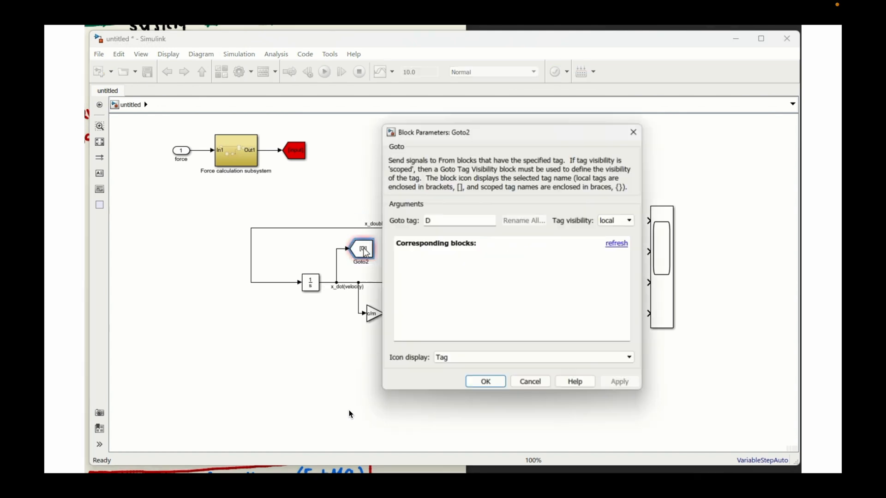
{"action": "left_click", "coordinate": [485, 384]}
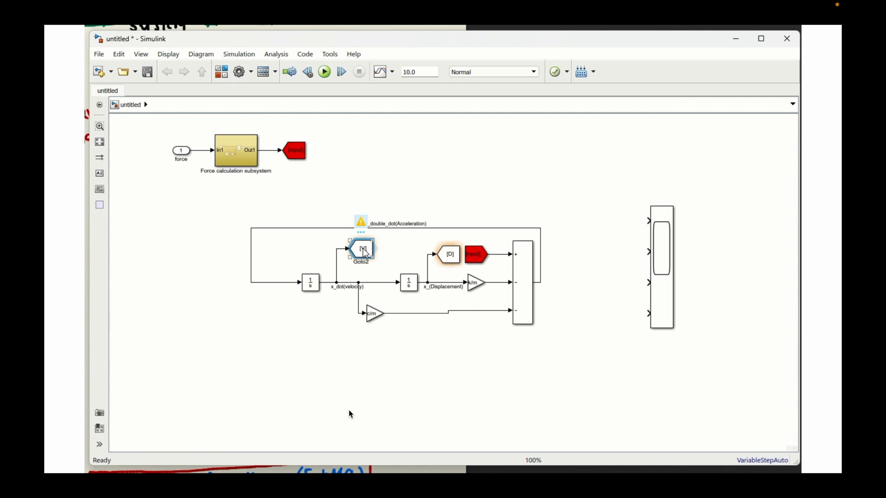
- Copy the V Goto block above the acceleration line, branch the acceleration signal into it, and set its tag to A
{"action": "left_click_drag", "start_coordinate": [364, 253], "coordinate": [503, 205]}
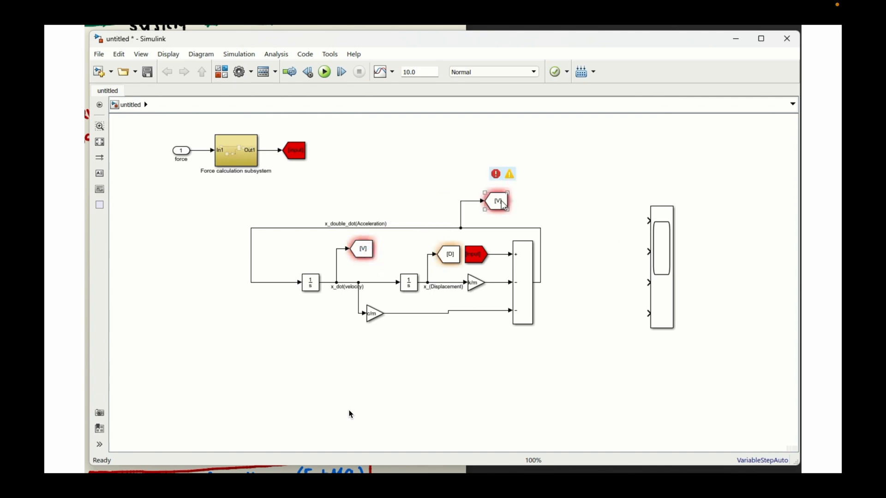
{"action": "double_click", "coordinate": [503, 205]}
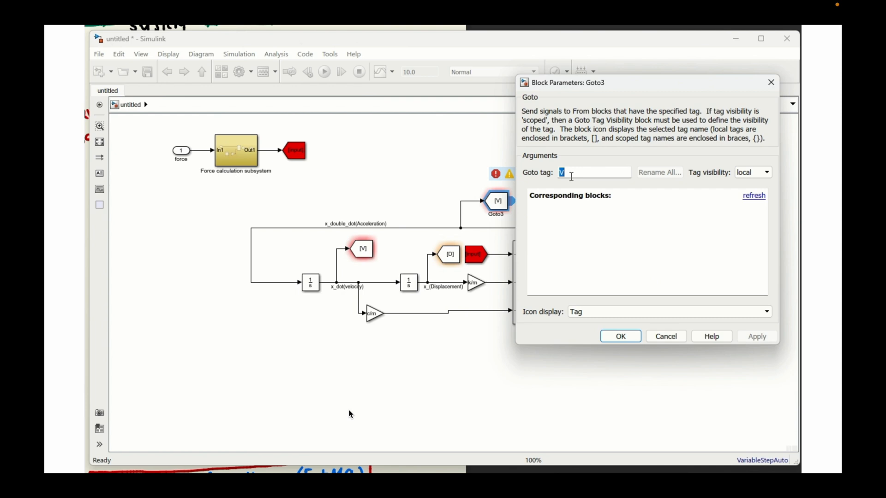
{"action": "type", "text": "A"}
{"action": "key", "text": "Return"}
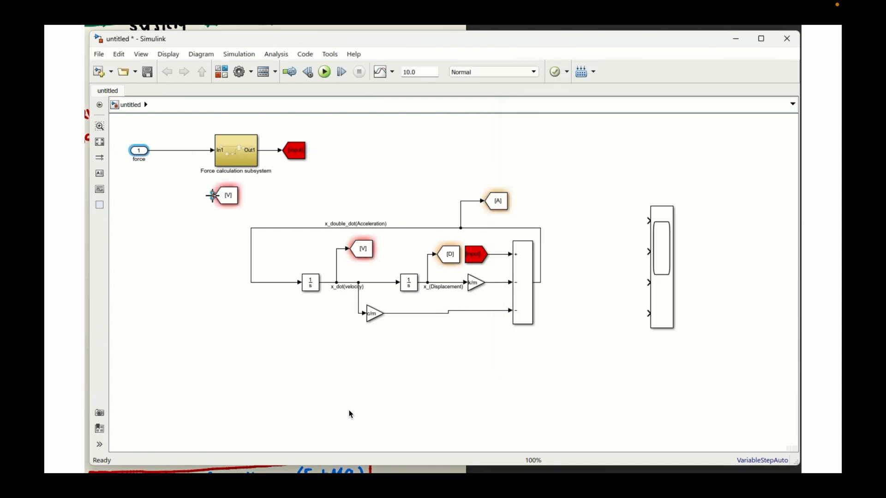
- Branch the force input signal into a Goto block copy below the force calculation subsystem and set its tag to F
{"action": "left_click_drag", "start_coordinate": [212, 195], "coordinate": [182, 152]}
{"action": "double_click", "coordinate": [228, 196]}
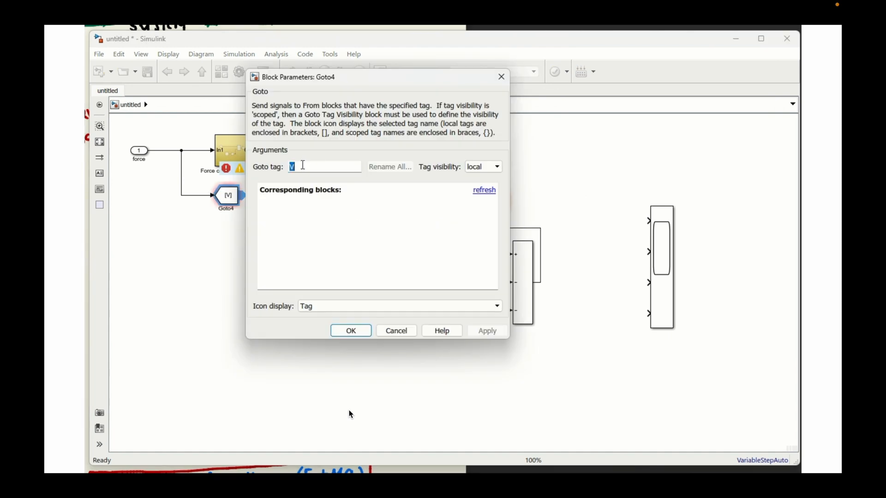
{"action": "left_click", "coordinate": [350, 332]}
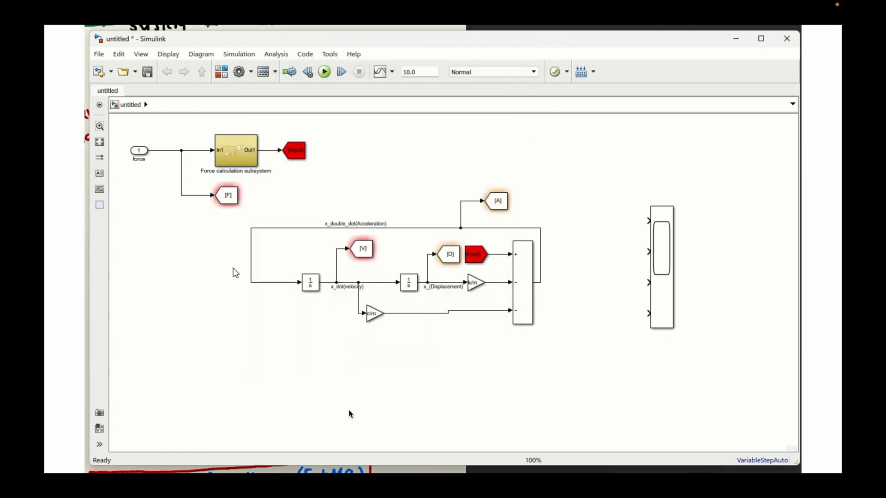
{"action": "left_click_drag", "start_coordinate": [240, 195], "coordinate": [607, 323]}
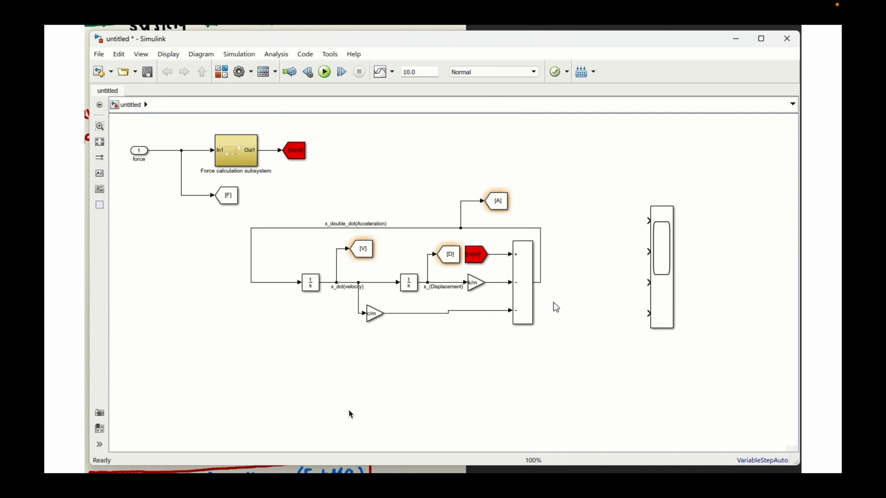
- Set the background color of the F Goto block to blue
{"action": "right_click", "coordinate": [223, 191]}
{"action": "mouse_move", "coordinate": [392, 329]}
{"action": "mouse_move", "coordinate": [460, 366]}
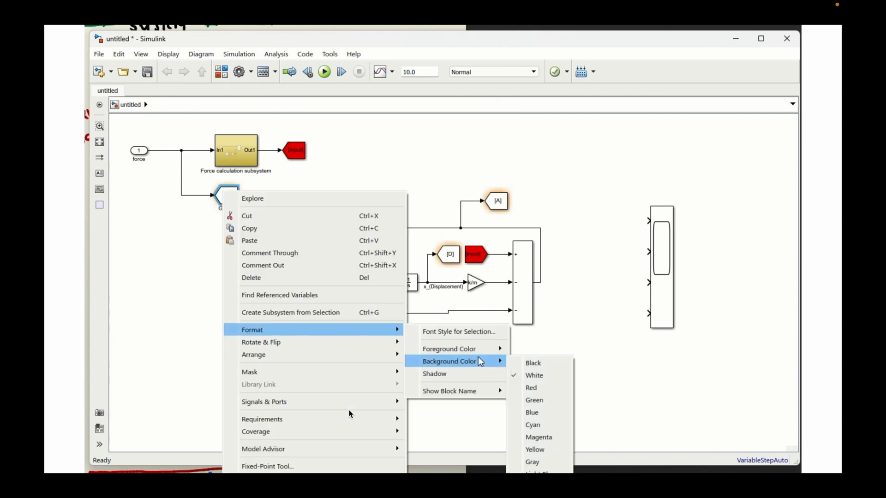
{"action": "left_click", "coordinate": [542, 415]}
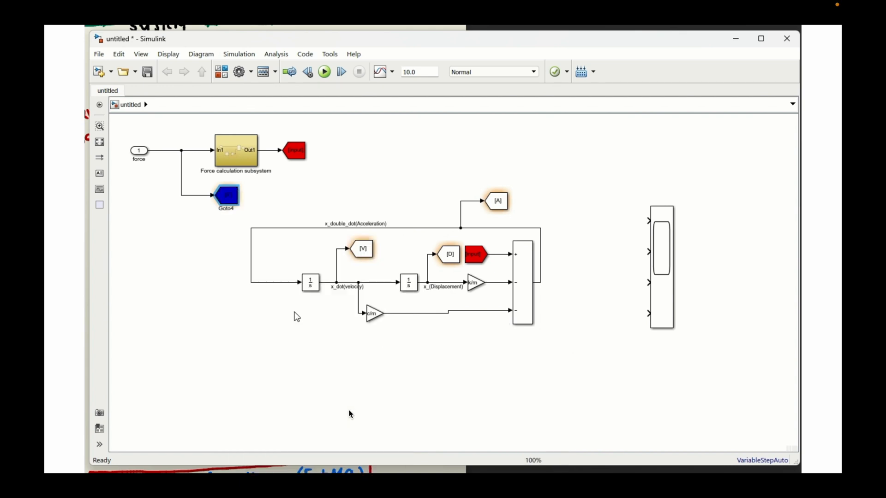
- Change the background color of the F Goto block to light blue
{"action": "right_click", "coordinate": [232, 206]}
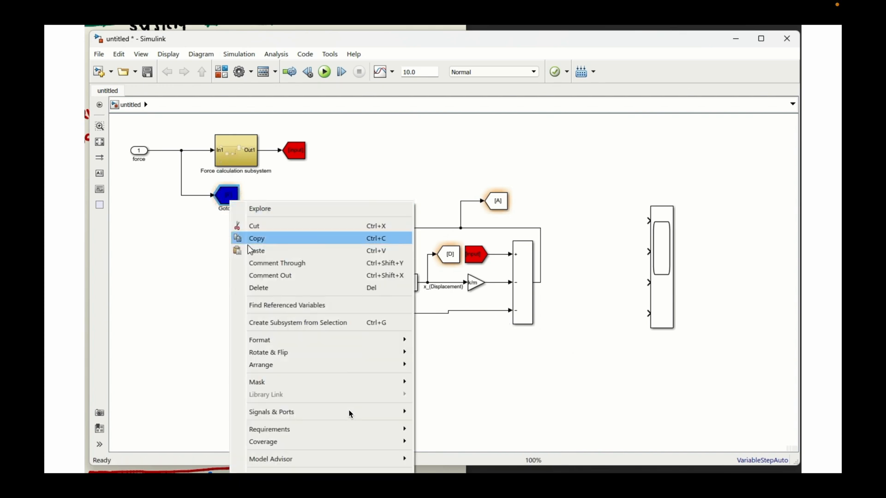
{"action": "mouse_move", "coordinate": [311, 340]}
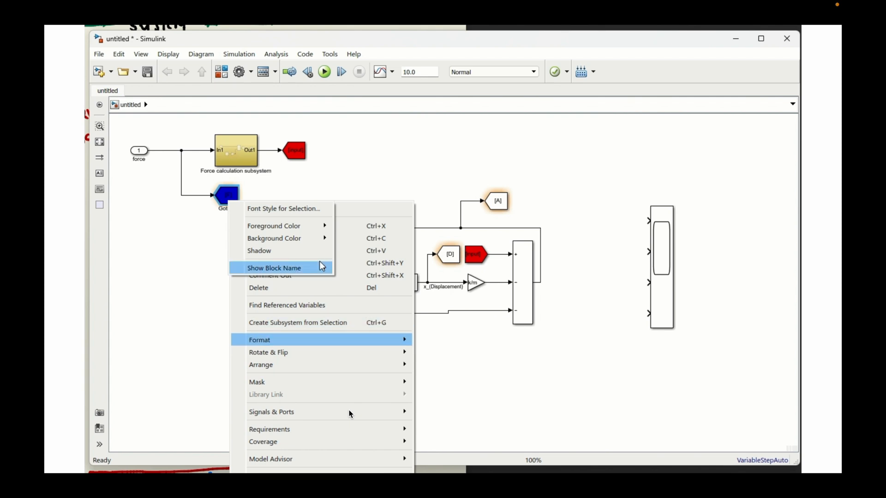
{"action": "mouse_move", "coordinate": [314, 247]}
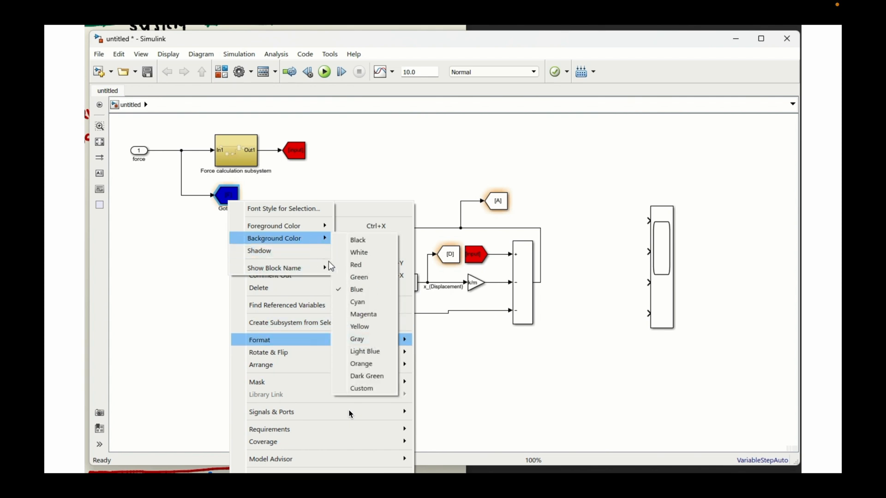
{"action": "left_click", "coordinate": [363, 352]}
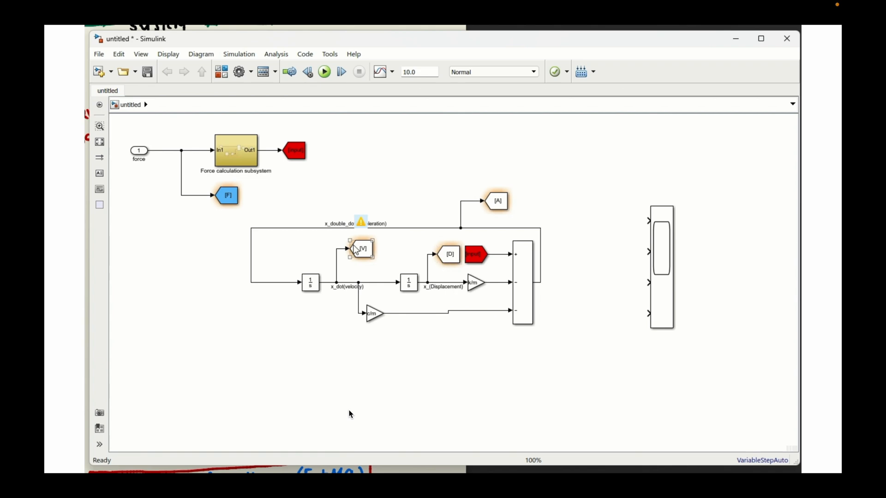
- Set the background color of the A Goto block on the acceleration line to cyan
{"action": "left_click", "coordinate": [501, 206]}
{"action": "right_click", "coordinate": [503, 209]}
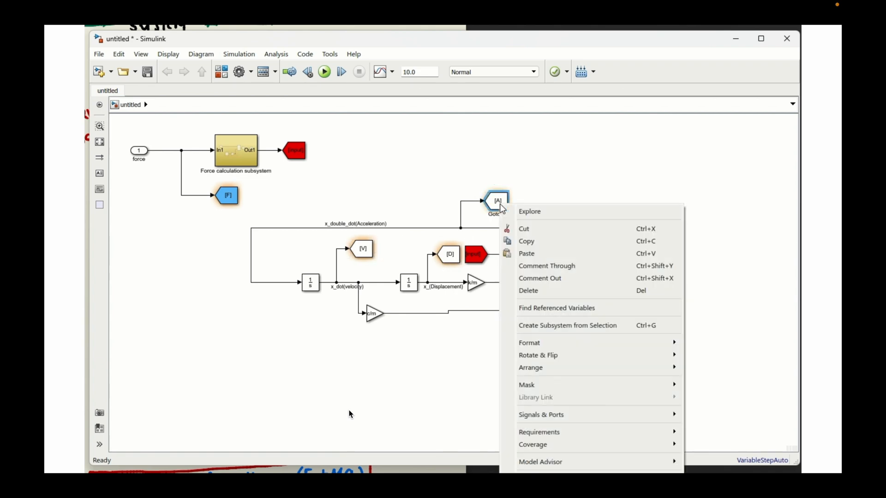
{"action": "mouse_move", "coordinate": [537, 346]}
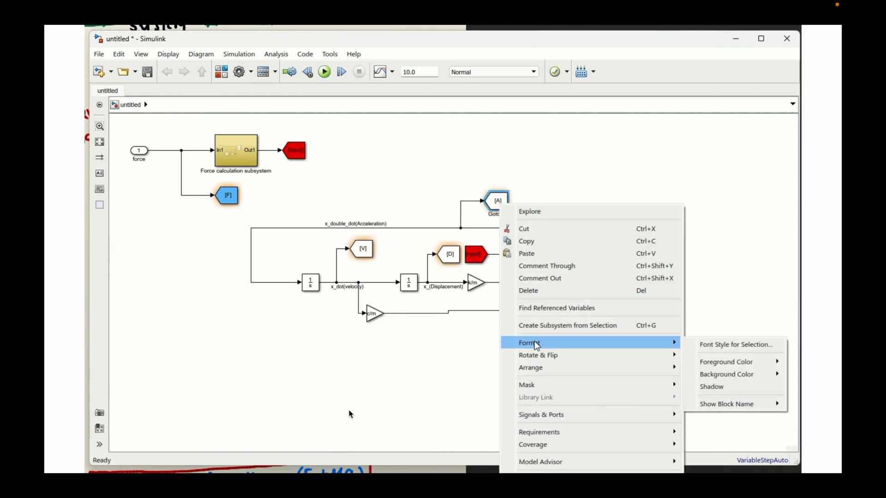
{"action": "mouse_move", "coordinate": [713, 376]}
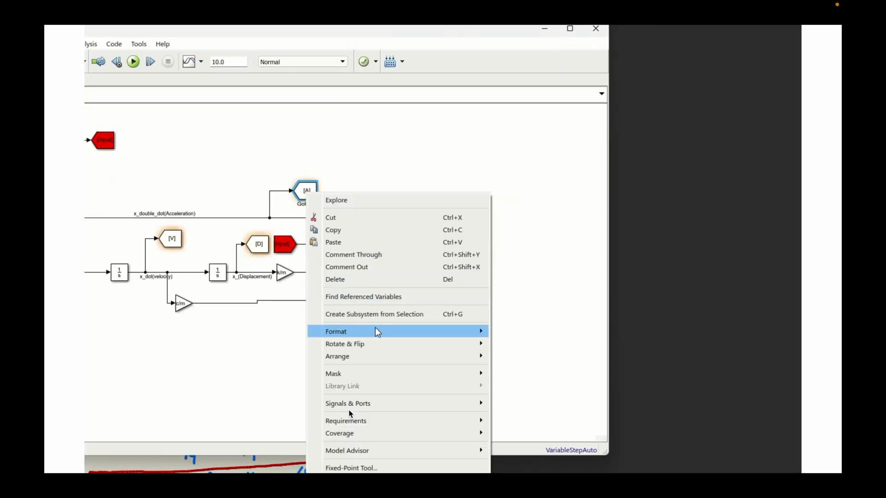
{"action": "mouse_move", "coordinate": [480, 334]}
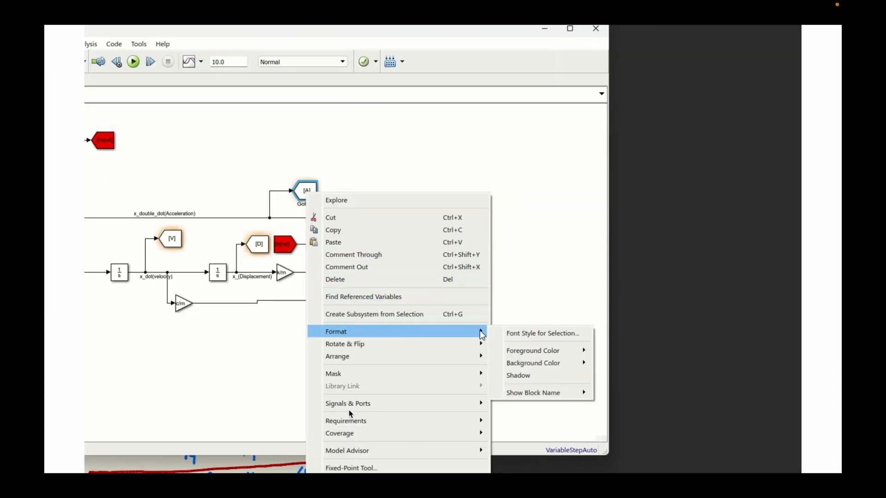
{"action": "mouse_move", "coordinate": [530, 363]}
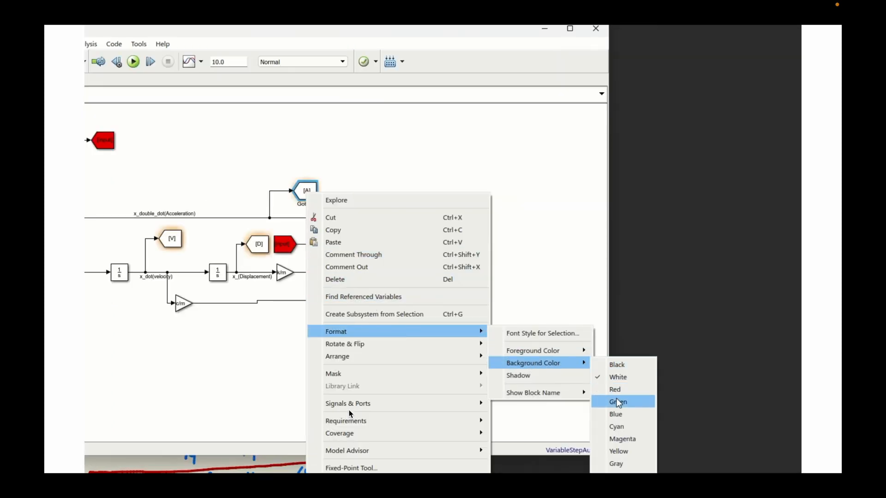
{"action": "left_click", "coordinate": [621, 428]}
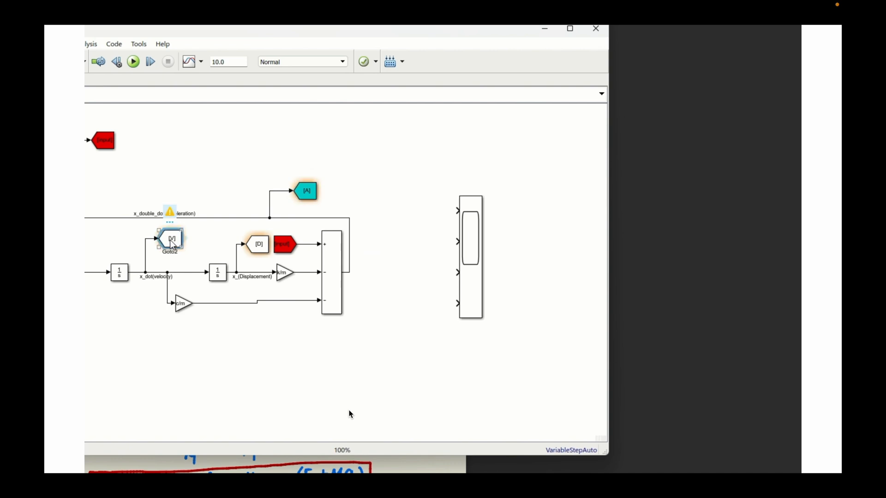
- Set the background color of the V Goto block on the velocity line to green
{"action": "right_click", "coordinate": [172, 244]}
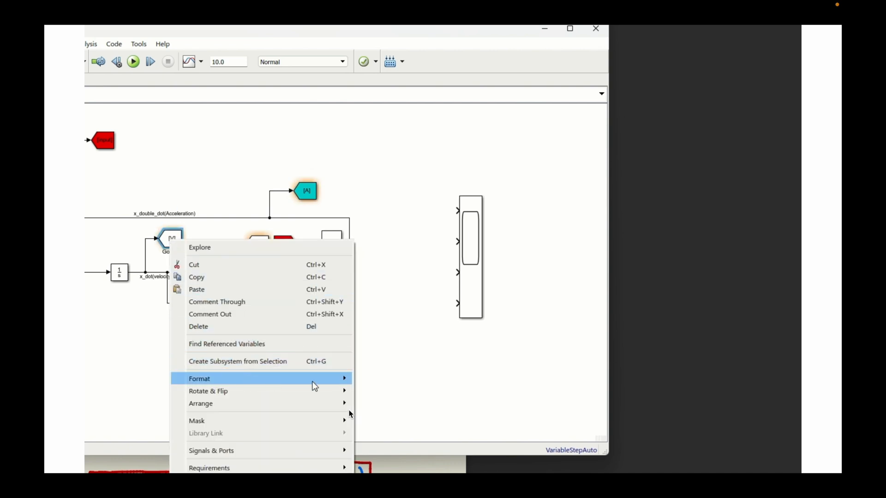
{"action": "mouse_move", "coordinate": [316, 382]}
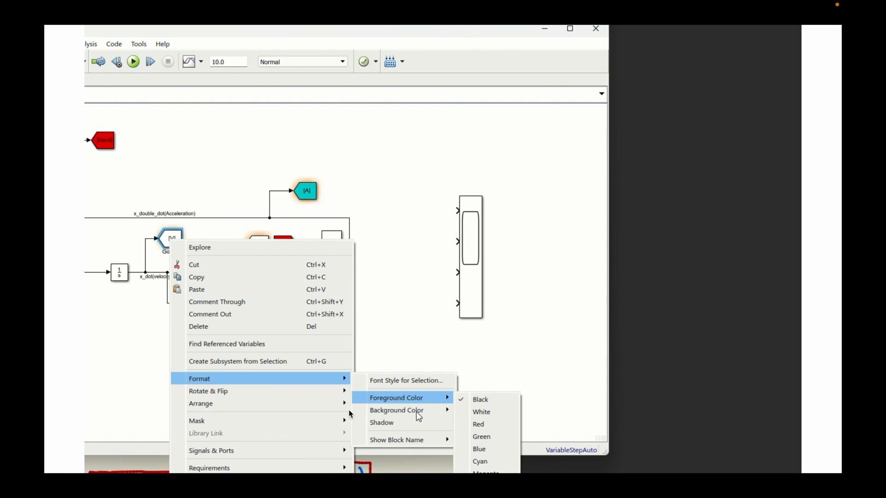
{"action": "mouse_move", "coordinate": [443, 414]}
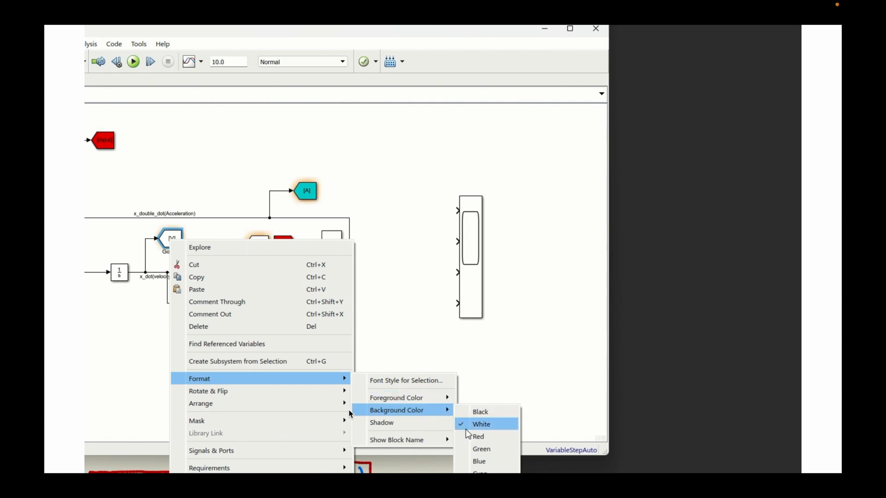
{"action": "left_click", "coordinate": [483, 453]}
- Give the D Goto block on the displacement line a golden yellow-orange background color
{"action": "right_click", "coordinate": [257, 244]}
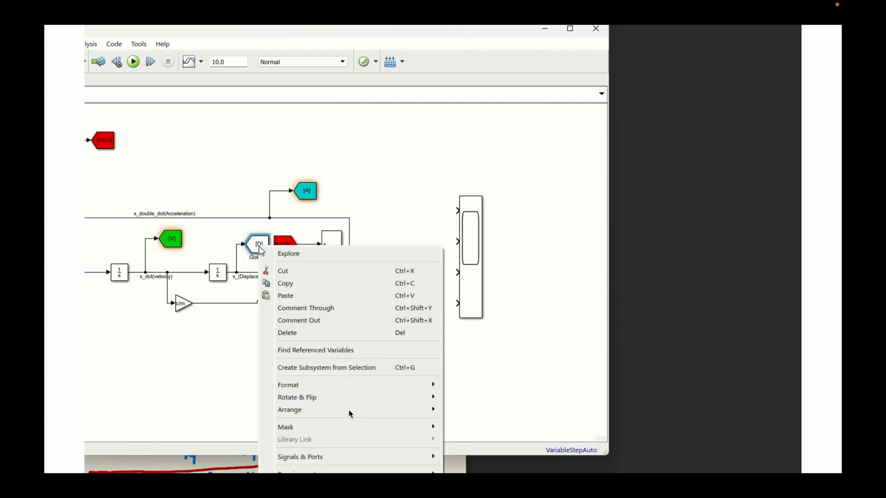
{"action": "mouse_move", "coordinate": [430, 383]}
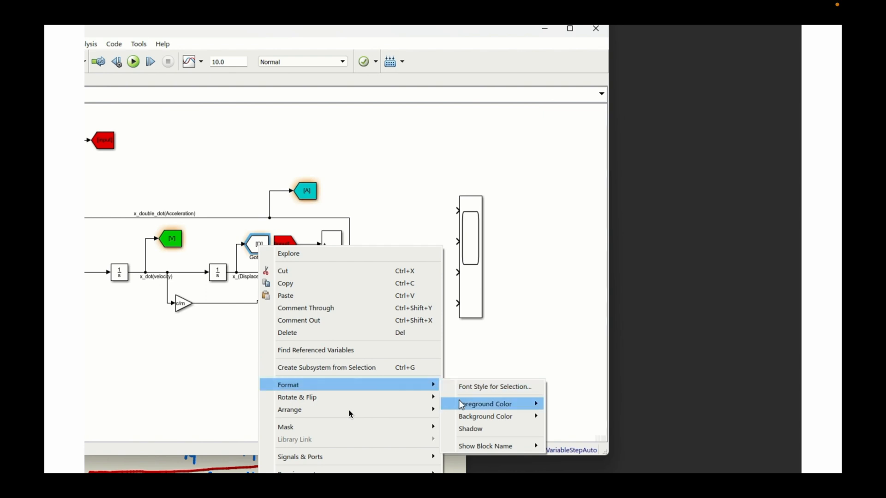
{"action": "mouse_move", "coordinate": [491, 417]}
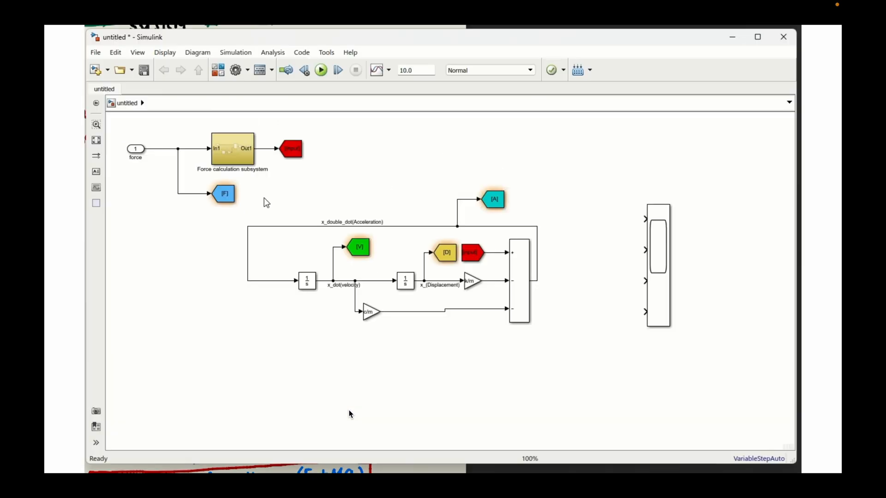
- Create From blocks for the F, A, V and D tags and connect them to the Scope inputs in the order A, V, D, F
{"action": "left_click", "coordinate": [228, 197]}
{"action": "left_click_drag", "start_coordinate": [241, 196], "coordinate": [616, 320]}
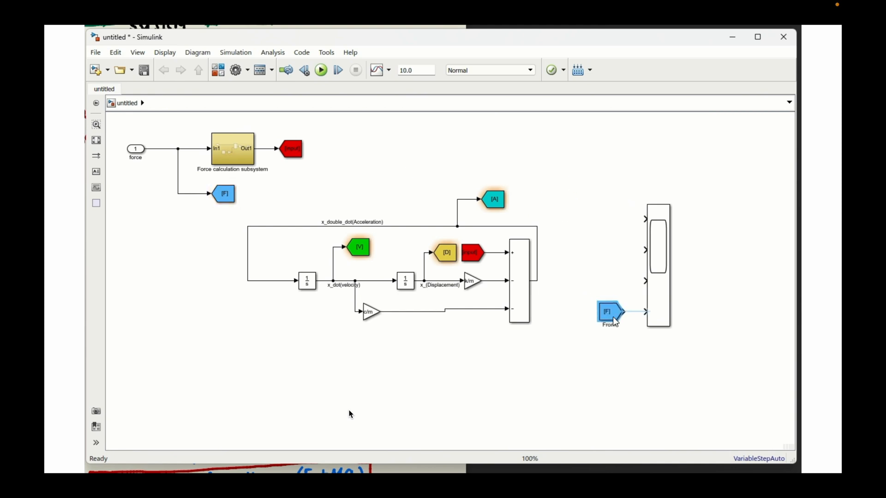
{"action": "left_click", "coordinate": [498, 205]}
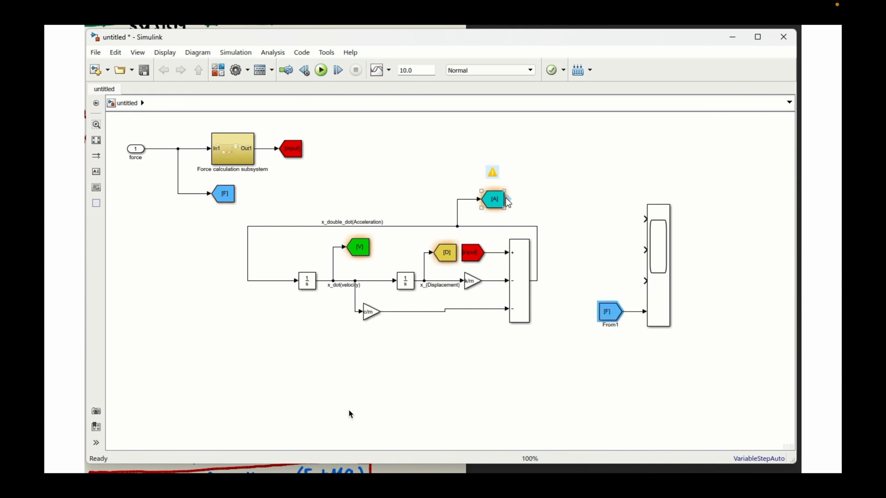
{"action": "left_click_drag", "start_coordinate": [509, 202], "coordinate": [615, 220]}
{"action": "left_click_drag", "start_coordinate": [373, 253], "coordinate": [602, 250]}
{"action": "left_click", "coordinate": [632, 252]}
{"action": "left_click_drag", "start_coordinate": [459, 255], "coordinate": [647, 280]}
- Align the A, D and F From blocks in one column with the V From block so their lines run straight
{"action": "left_click_drag", "start_coordinate": [599, 220], "coordinate": [605, 220]}
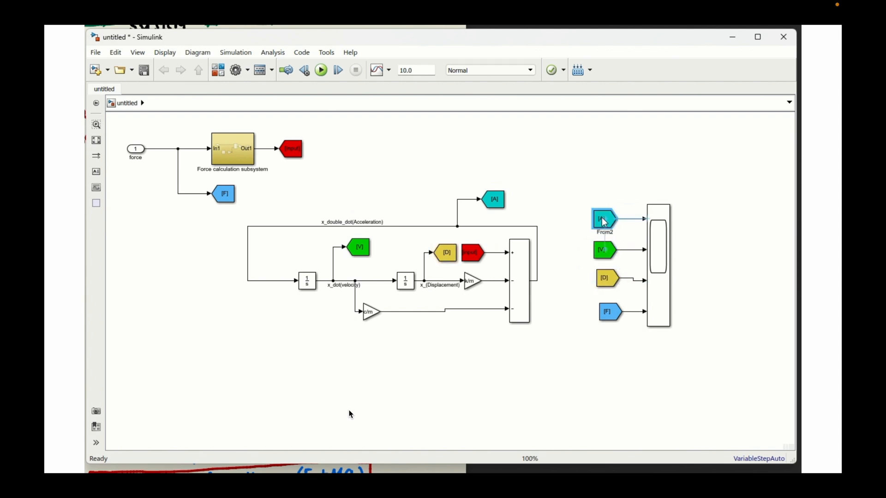
{"action": "left_click_drag", "start_coordinate": [605, 279], "coordinate": [602, 282]}
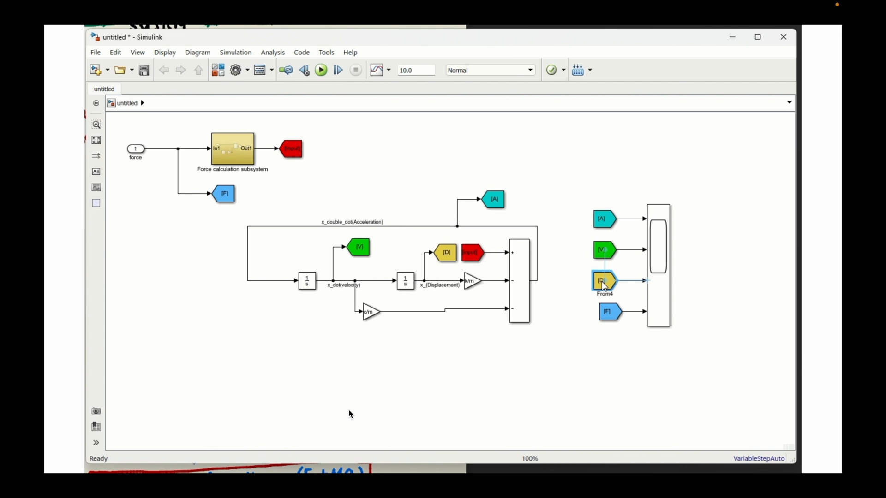
{"action": "left_click", "coordinate": [605, 319]}
{"action": "left_click_drag", "start_coordinate": [608, 323], "coordinate": [602, 325]}
{"action": "left_click", "coordinate": [640, 345]}
- Open the Scope window and enable opening at simulation start in its configuration properties
{"action": "left_click", "coordinate": [668, 289]}
{"action": "double_click", "coordinate": [668, 289]}
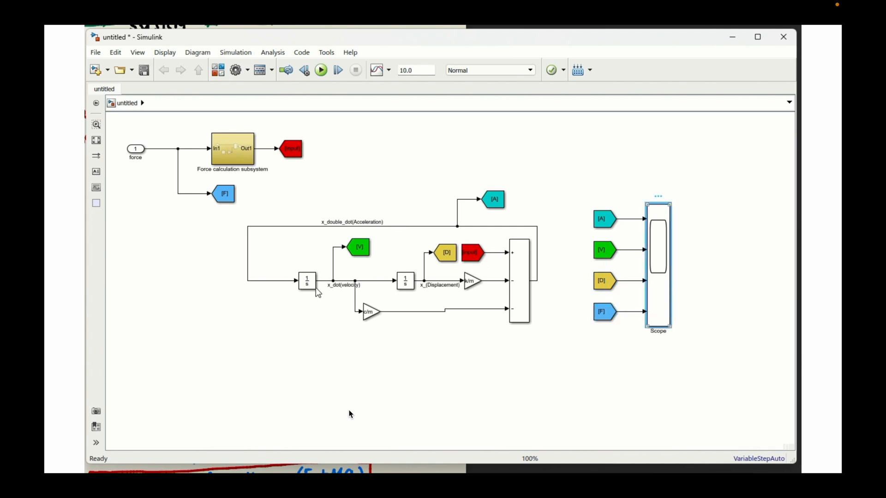
{"action": "left_click_drag", "start_coordinate": [193, 174], "coordinate": [477, 170]}
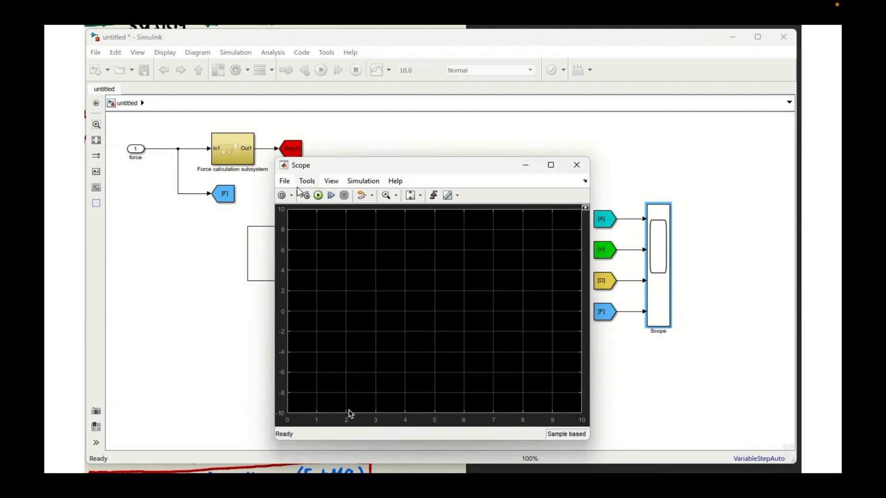
{"action": "left_click", "coordinate": [283, 196]}
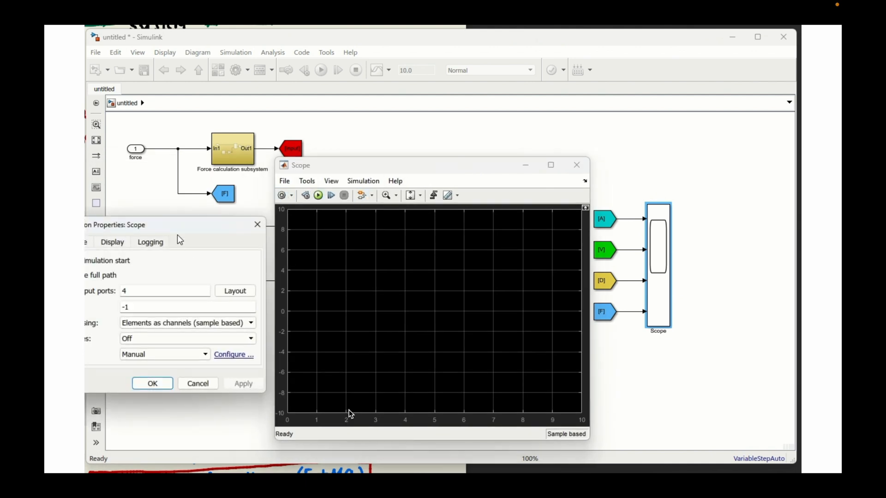
{"action": "left_click_drag", "start_coordinate": [176, 222], "coordinate": [218, 225]}
{"action": "left_click", "coordinate": [201, 266]}
{"action": "left_click", "coordinate": [308, 388]}
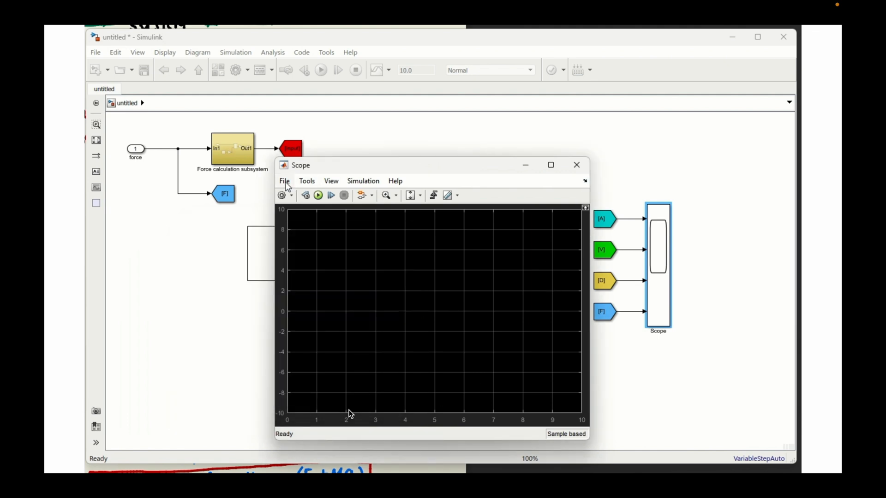
- Set the Scope display layout to four plots stacked in a single column and close the Scope window
{"action": "left_click", "coordinate": [307, 182]}
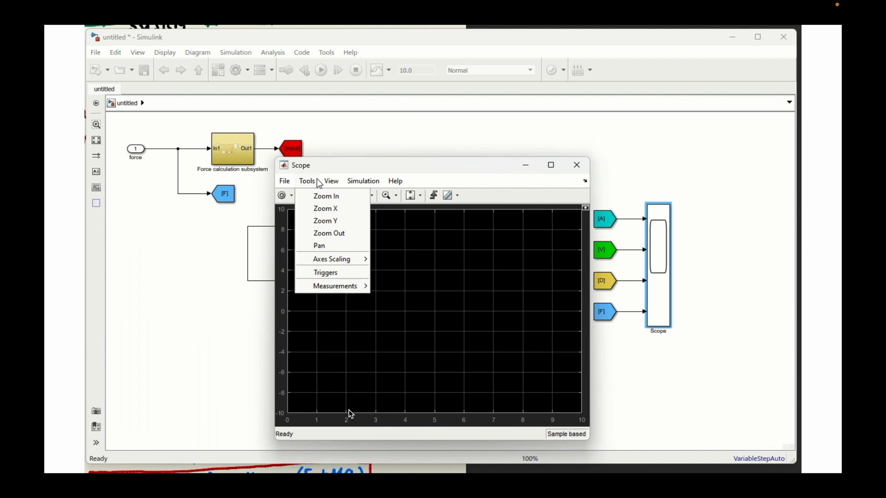
{"action": "left_click", "coordinate": [332, 182]}
{"action": "left_click", "coordinate": [340, 198]}
{"action": "left_click", "coordinate": [348, 258]}
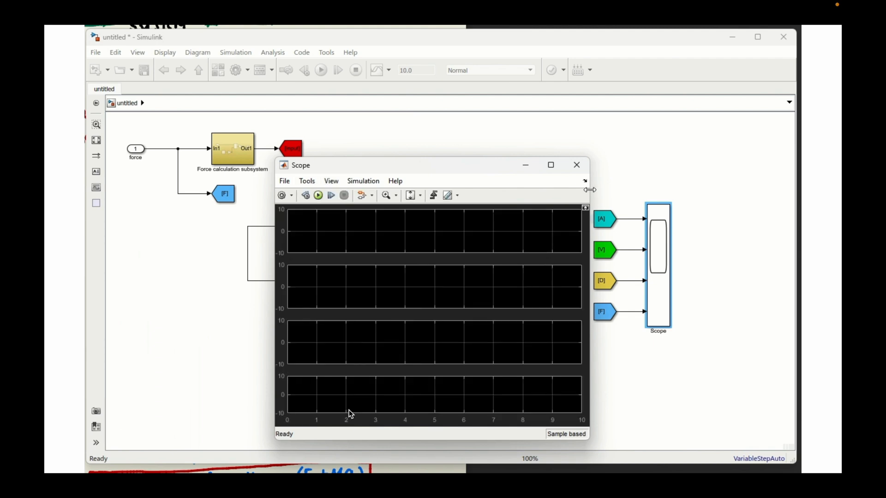
{"action": "left_click", "coordinate": [577, 164]}
- Move the A, V, D and F From blocks away from the Scope and name their lines Acceleration, Velocity, Displacement and Applied_force
{"action": "left_click", "coordinate": [606, 220]}
{"action": "left_click_drag", "start_coordinate": [607, 222], "coordinate": [579, 222]}
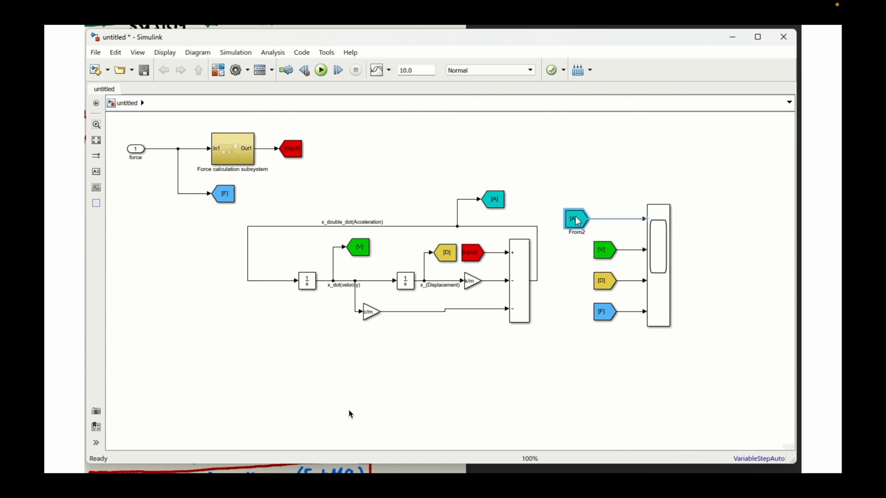
{"action": "left_click_drag", "start_coordinate": [605, 252], "coordinate": [583, 252]}
{"action": "left_click", "coordinate": [602, 287]}
{"action": "left_click_drag", "start_coordinate": [602, 287], "coordinate": [579, 284]}
{"action": "left_click_drag", "start_coordinate": [605, 317], "coordinate": [580, 317]}
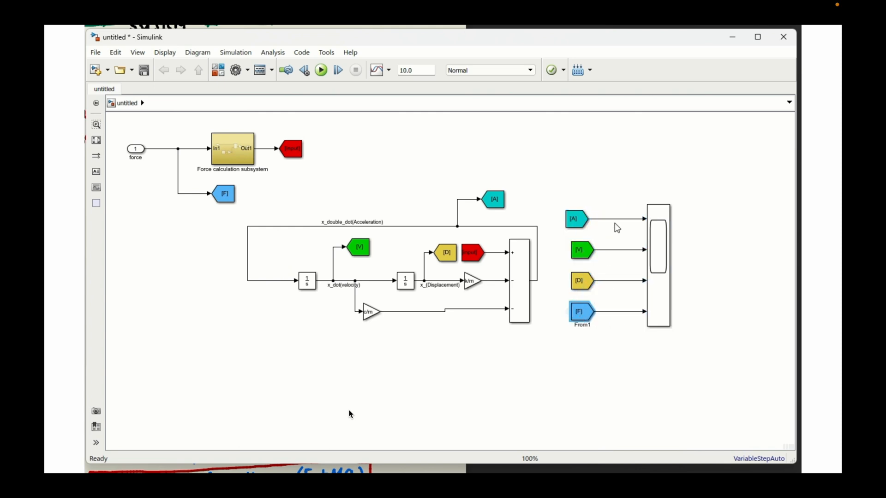
{"action": "left_click", "coordinate": [619, 220]}
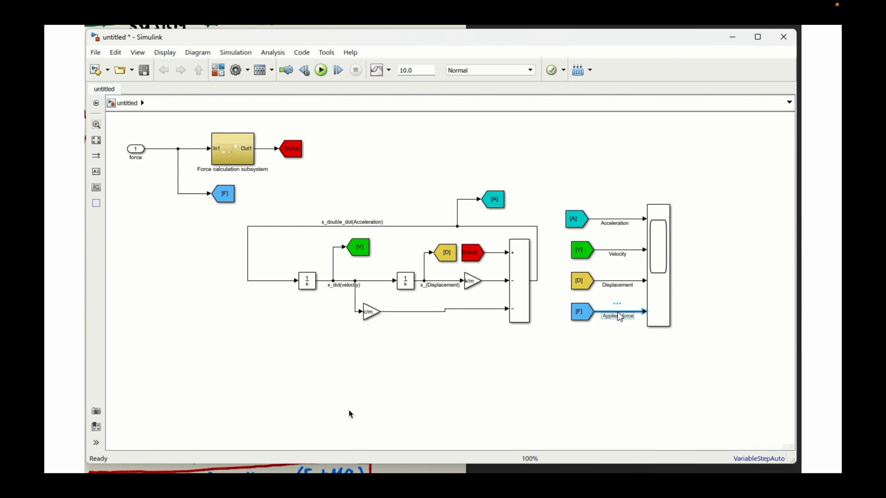
{"action": "left_click", "coordinate": [619, 344]}
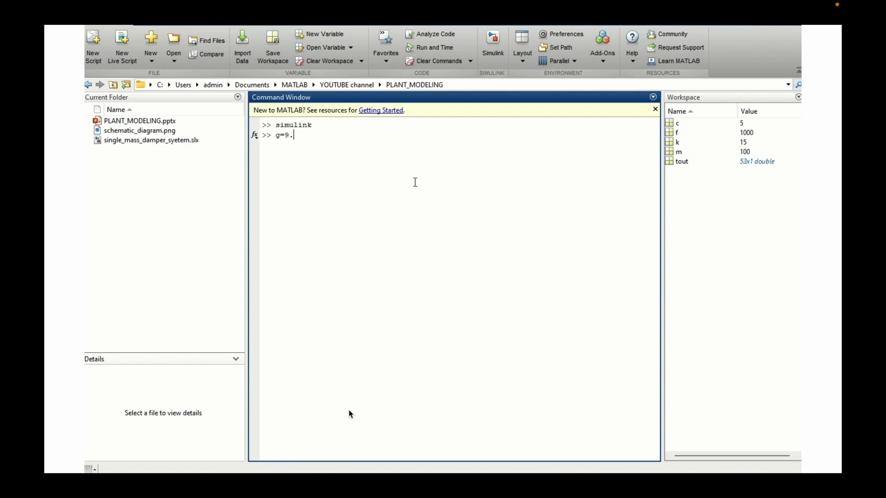
- Define g=9.8 in the MATLAB Command Window, check the g, k and m workspace variables, and return to the Simulink model
{"action": "key", "text": "Return"}
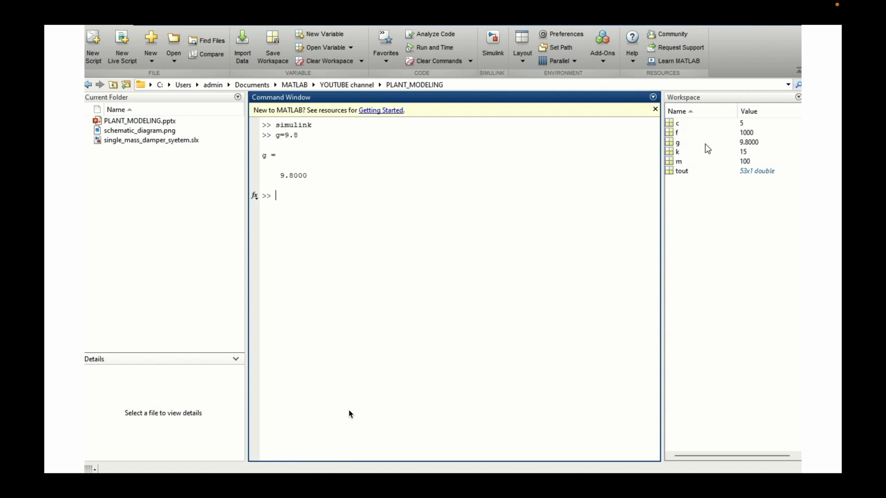
{"action": "left_click", "coordinate": [670, 143]}
{"action": "left_click", "coordinate": [672, 153]}
{"action": "left_click", "coordinate": [672, 163]}
{"action": "left_click", "coordinate": [491, 226]}
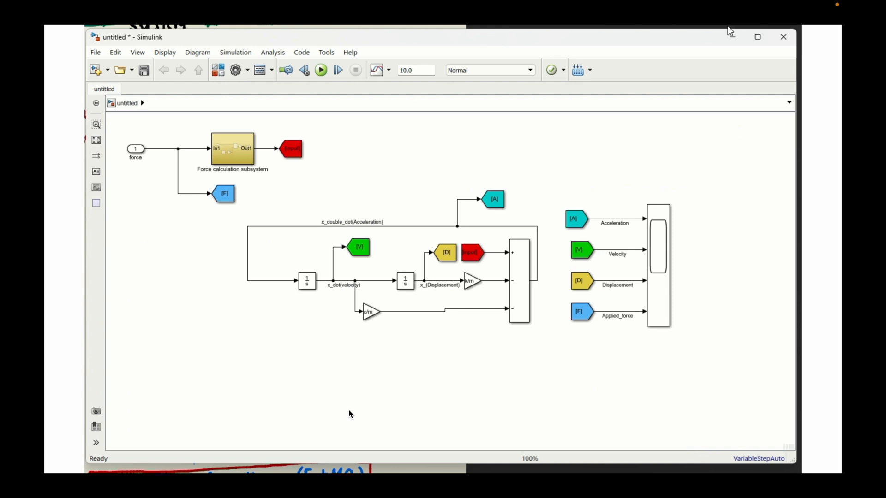
- Group all blocks except the Scope into one subsystem and enlarge its block so the port names are readable
{"action": "left_click_drag", "start_coordinate": [116, 125], "coordinate": [625, 370]}
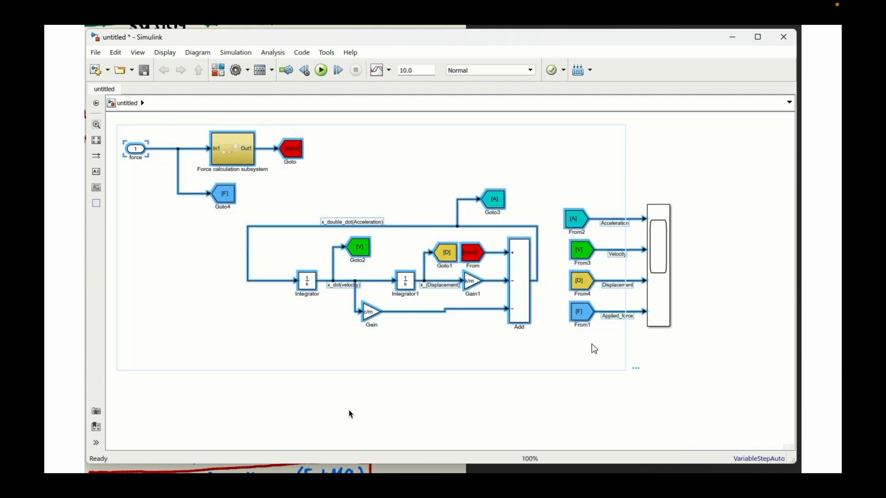
{"action": "left_click", "coordinate": [636, 361]}
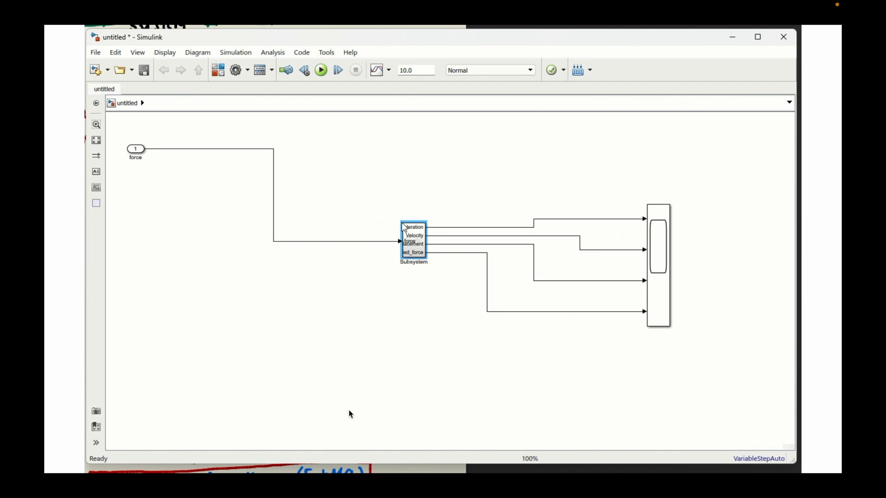
{"action": "left_click_drag", "start_coordinate": [403, 223], "coordinate": [297, 177]}
{"action": "left_click_drag", "start_coordinate": [425, 177], "coordinate": [444, 171]}
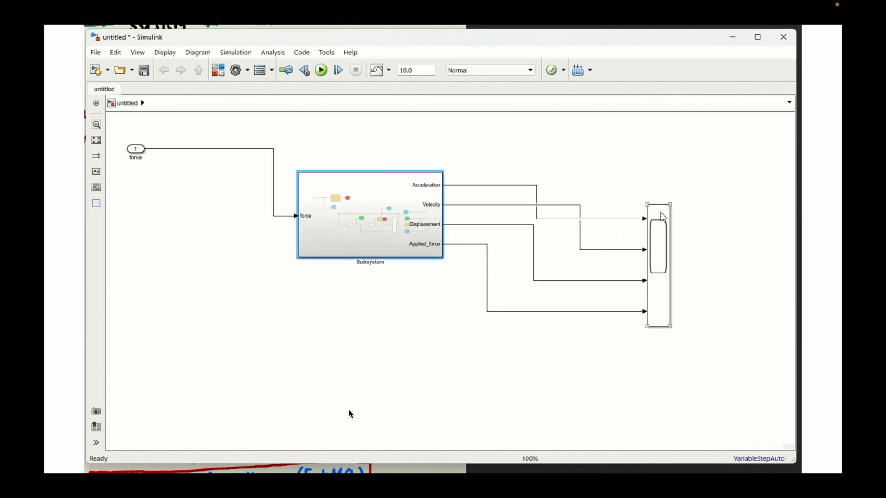
- Move the Scope beside the subsystem and resize both blocks so the four output lines run straight
{"action": "left_click_drag", "start_coordinate": [667, 272], "coordinate": [527, 224]}
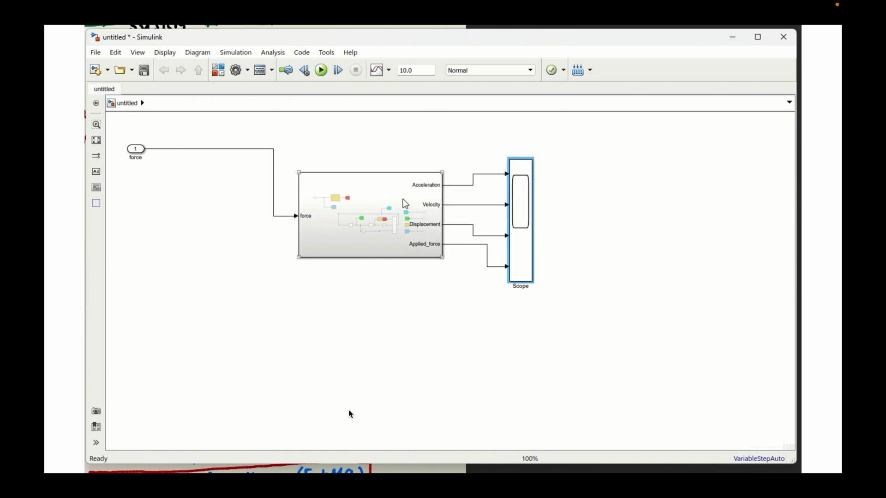
{"action": "left_click_drag", "start_coordinate": [442, 173], "coordinate": [429, 126]}
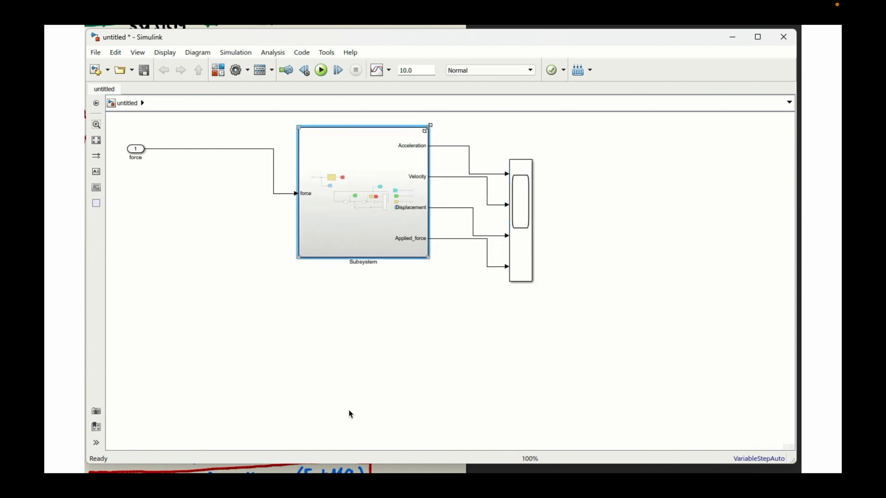
{"action": "left_click_drag", "start_coordinate": [430, 257], "coordinate": [438, 289]}
{"action": "left_click", "coordinate": [523, 236]}
{"action": "left_click_drag", "start_coordinate": [533, 159], "coordinate": [532, 121]}
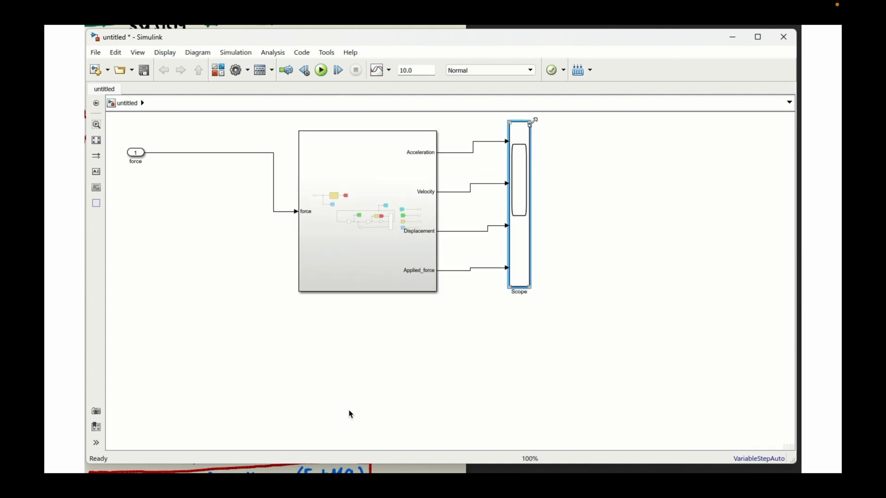
{"action": "mouse_move", "coordinate": [525, 206]}
{"action": "left_mouse_down"}
{"action": "mouse_move", "coordinate": [524, 221]}
{"action": "mouse_move", "coordinate": [531, 215]}
{"action": "left_mouse_up"}
- Replace the force input port with a Manual Switch block connected to the subsystem's force input
{"action": "left_click_drag", "start_coordinate": [165, 194], "coordinate": [235, 277]}
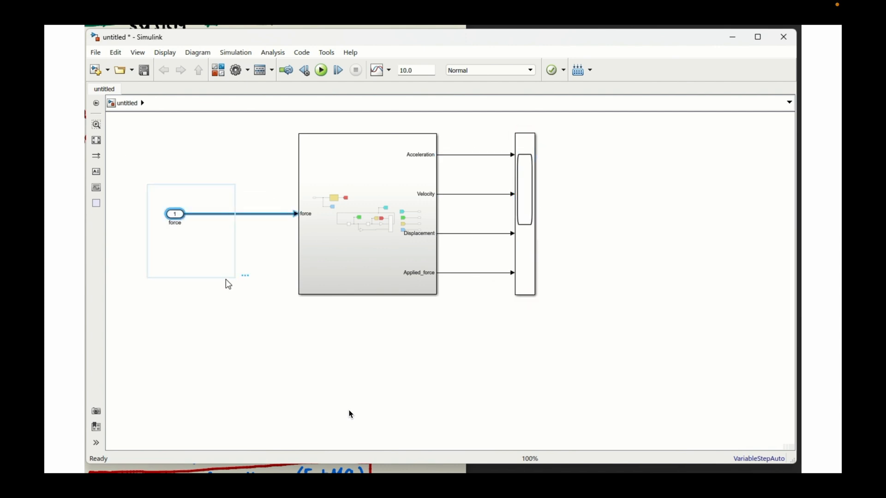
{"action": "key", "text": "Delete"}
{"action": "double_click", "coordinate": [208, 272]}
{"action": "type", "text": "manual"}
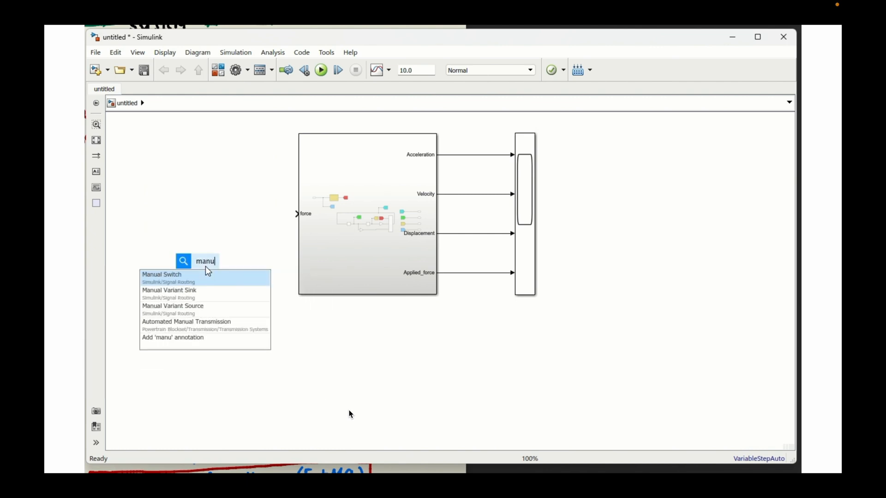
{"action": "key", "text": "Return"}
{"action": "left_click_drag", "start_coordinate": [208, 272], "coordinate": [250, 220]}
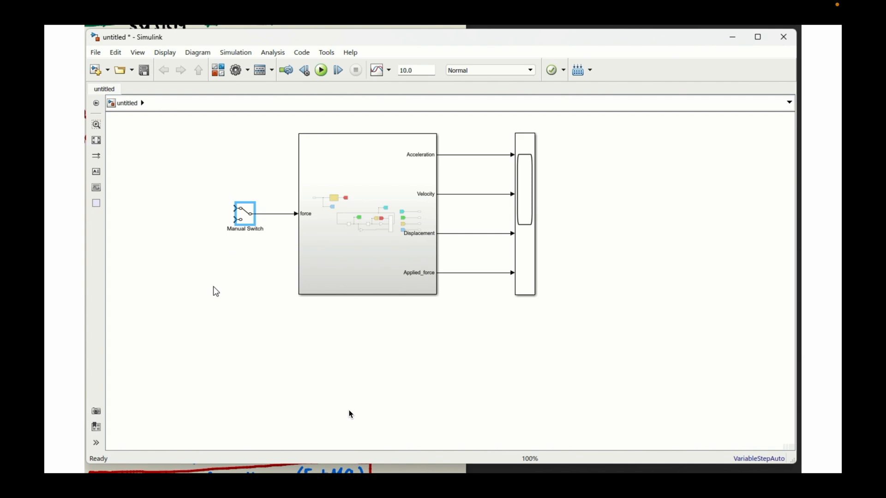
- Add a Sine Wave block to the Manual Switch's upper input and set its amplitude for a peak force of 1000
{"action": "double_click", "coordinate": [202, 226]}
{"action": "type", "text": "sine"}
{"action": "left_click", "coordinate": [203, 253]}
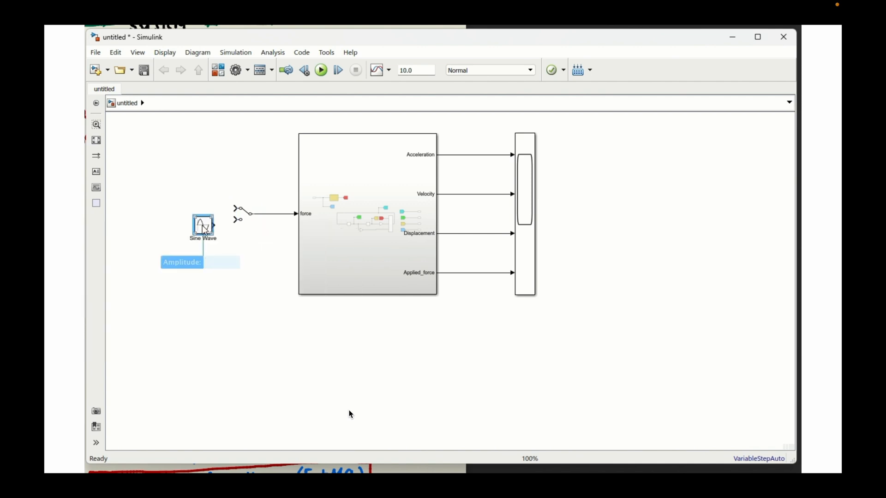
{"action": "left_click_drag", "start_coordinate": [204, 225], "coordinate": [234, 208]}
{"action": "double_click", "coordinate": [187, 194]}
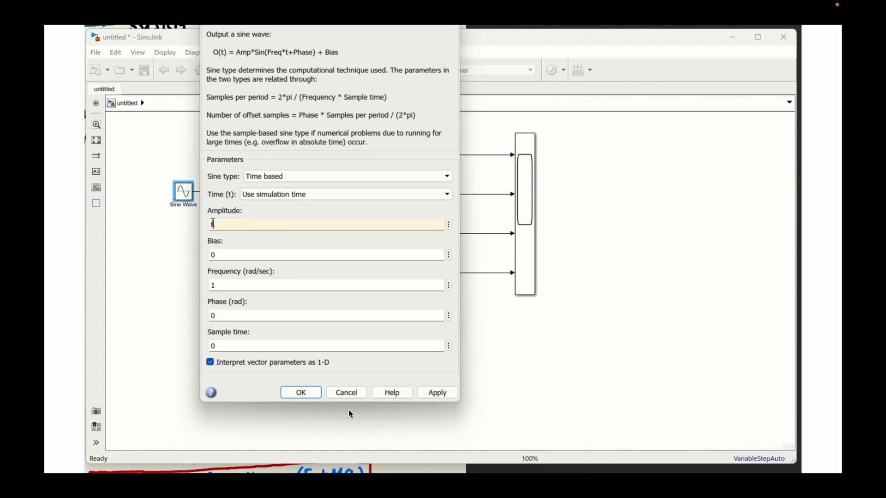
{"action": "key", "text": "Return"}
{"action": "left_click", "coordinate": [199, 275]}
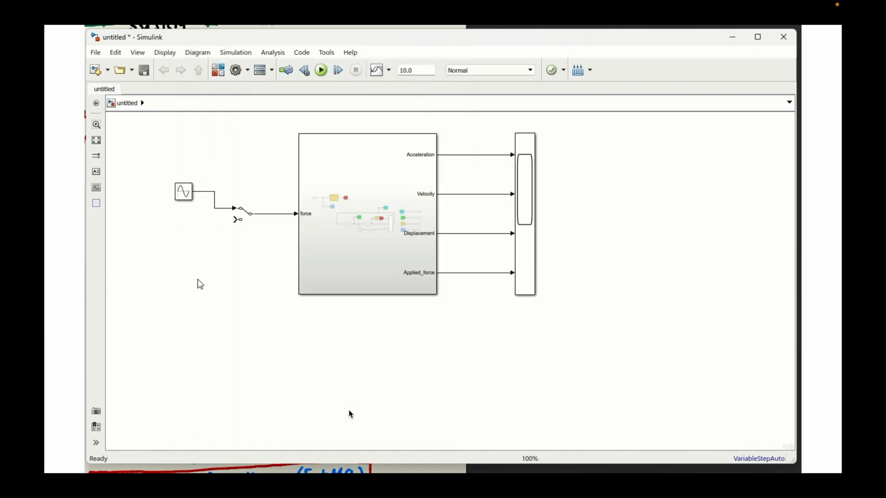
- Add a Step block to the Manual Switch's lower input and set its final value for a force of 1000
{"action": "double_click", "coordinate": [199, 283]}
{"action": "type", "text": "step"}
{"action": "left_click", "coordinate": [198, 238]}
{"action": "left_click_drag", "start_coordinate": [184, 230], "coordinate": [237, 220]}
{"action": "left_click_drag", "start_coordinate": [193, 243], "coordinate": [186, 243]}
{"action": "double_click", "coordinate": [189, 247]}
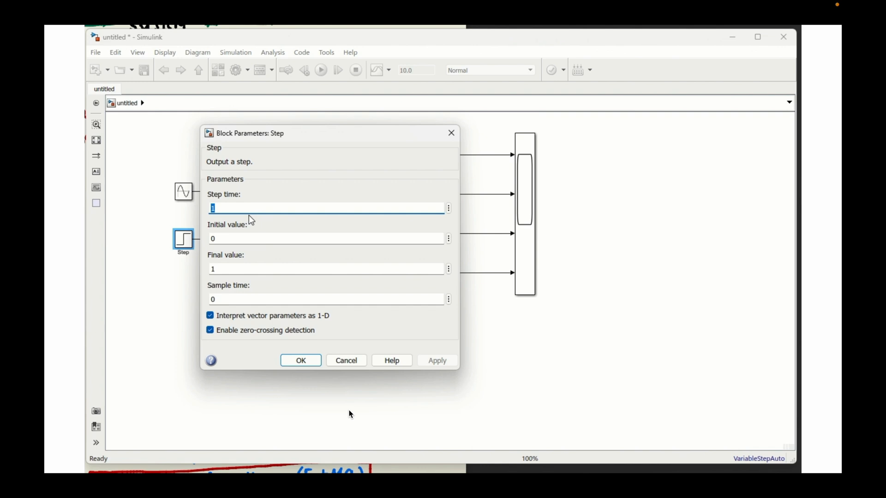
{"action": "double_click", "coordinate": [221, 270]}
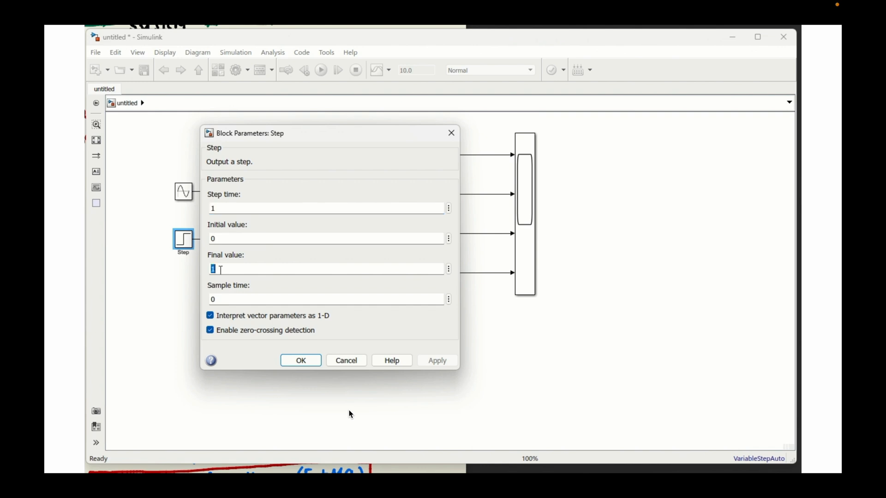
{"action": "key", "text": "Return"}
- Run the simulation with the sine wave as force input, view the Scope plots and close the Scope window
{"action": "key", "text": "space"}
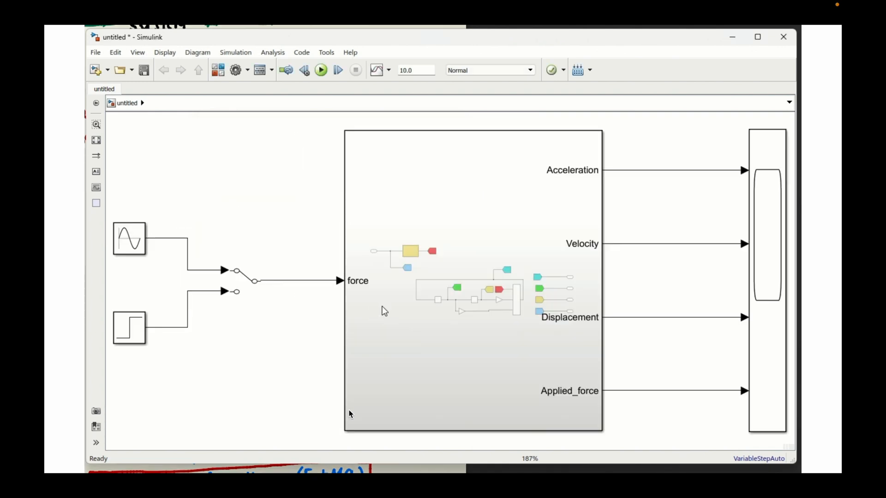
{"action": "key", "text": "ctrl+t"}
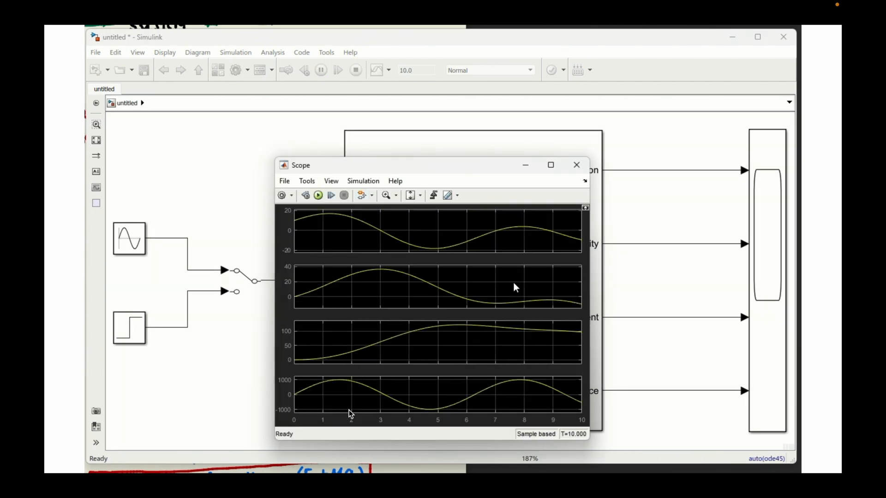
{"action": "left_click", "coordinate": [577, 165]}
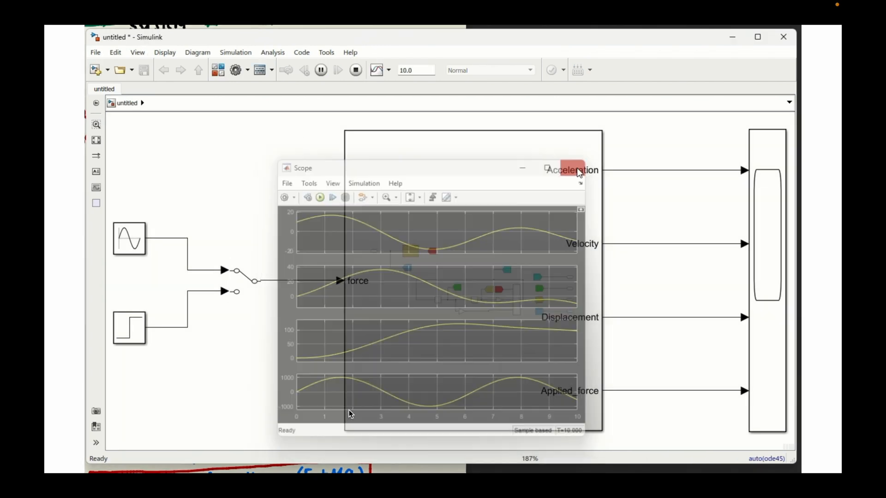
- Flip the Manual Switch to the Step block and run the simulation
{"action": "left_click", "coordinate": [239, 280]}
{"action": "double_click", "coordinate": [239, 280]}
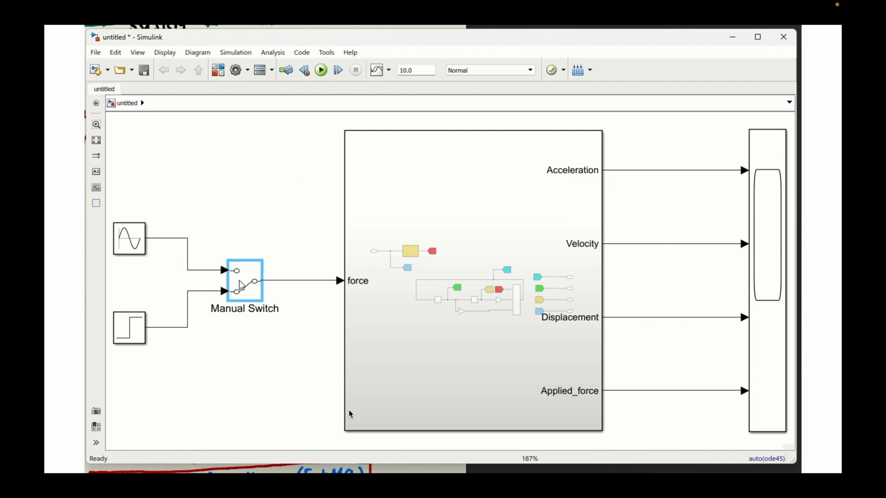
{"action": "left_click", "coordinate": [322, 70]}
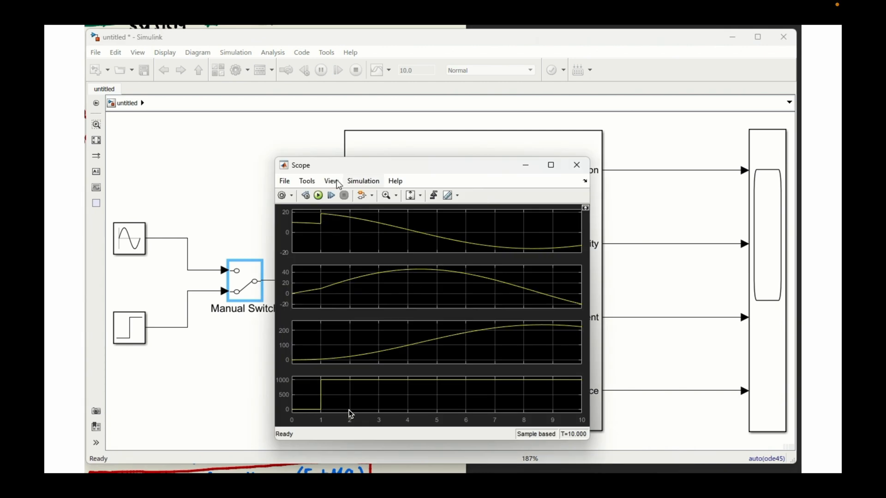
- Enlarge the Scope window to nearly fill the screen, examine the step-input plots and close it
{"action": "left_click_drag", "start_coordinate": [275, 155], "coordinate": [86, 30]}
{"action": "left_click_drag", "start_coordinate": [590, 440], "coordinate": [795, 469]}
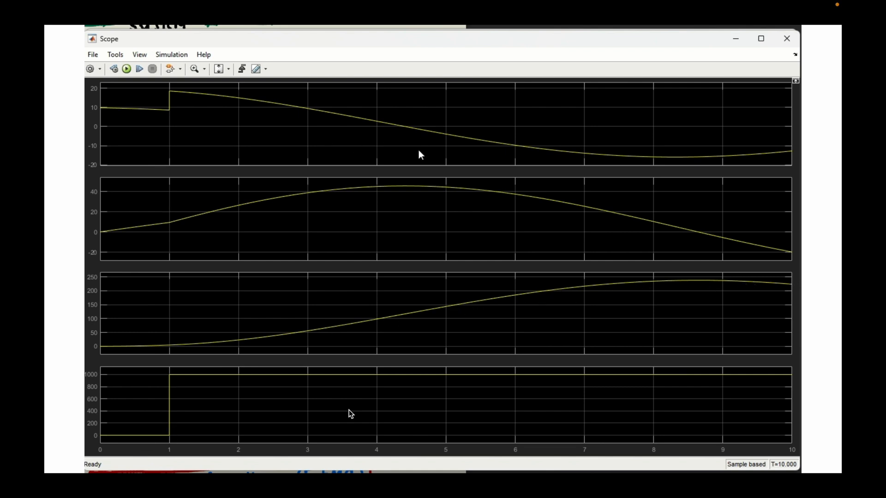
{"action": "left_click", "coordinate": [784, 40]}
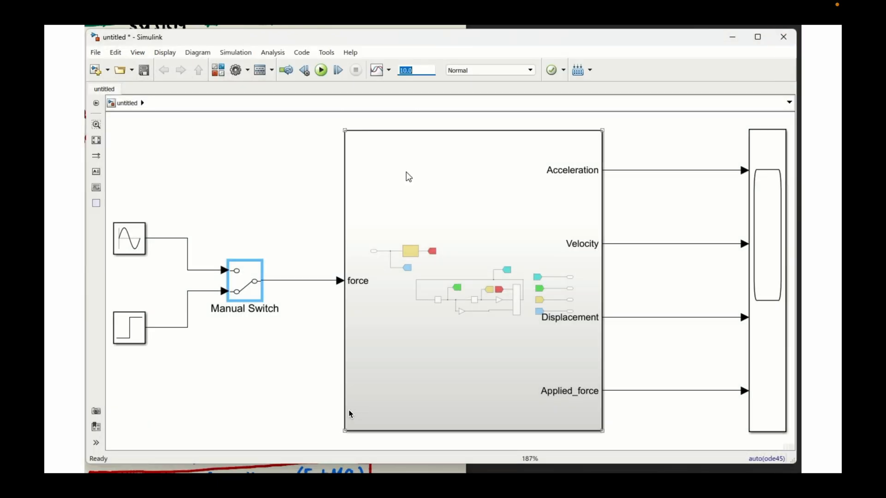
- Set the simulation stop time to 100, run the model and close the Scope window after viewing the plots
{"action": "left_click", "coordinate": [322, 70]}
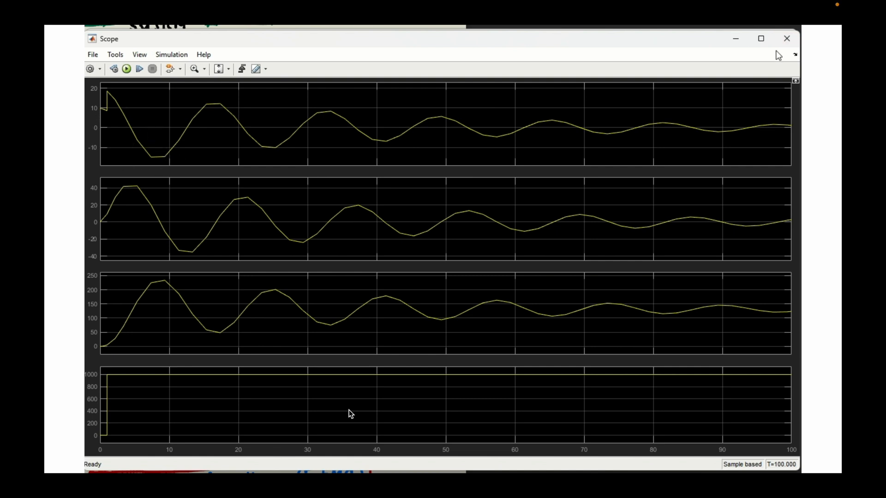
{"action": "left_click", "coordinate": [787, 38]}
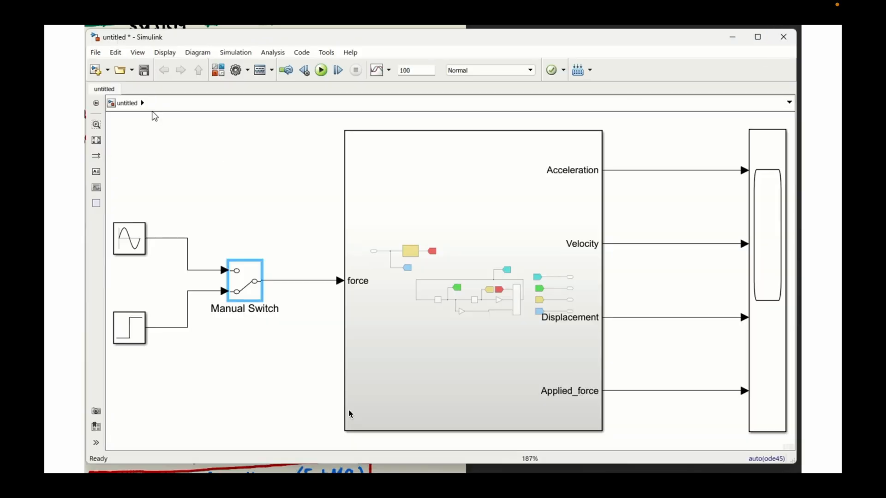
- Configure the model's solver as Fixed-step with a fundamental sample time of 0.001
{"action": "left_click", "coordinate": [234, 70]}
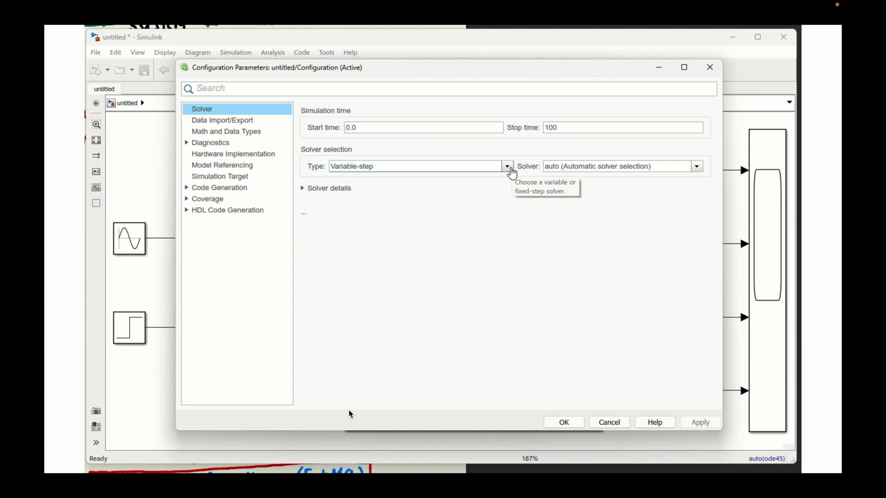
{"action": "left_click", "coordinate": [507, 167]}
{"action": "left_click", "coordinate": [406, 187]}
{"action": "left_click", "coordinate": [310, 189]}
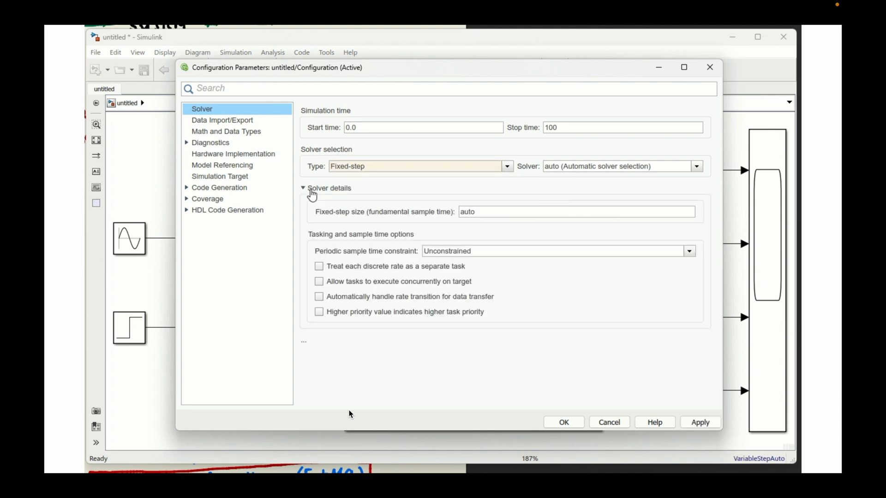
{"action": "double_click", "coordinate": [476, 213]}
{"action": "type", "text": "0.001"}
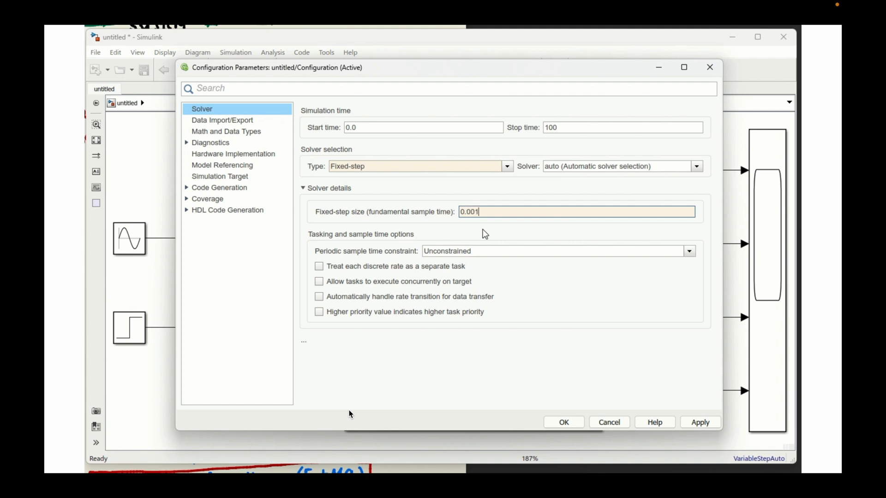
{"action": "left_click", "coordinate": [572, 423]}
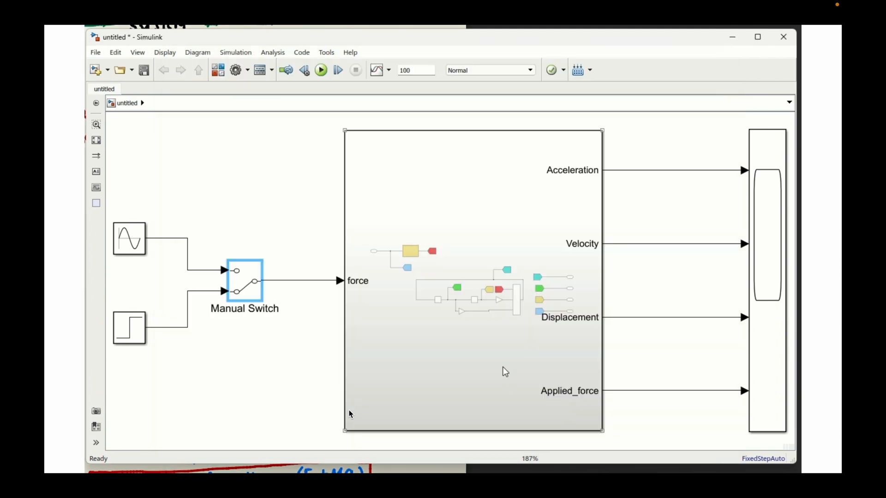
- Rerun the simulation with the fixed-step solver, view the smoother Scope curves and close the Scope window
{"action": "left_click", "coordinate": [271, 155]}
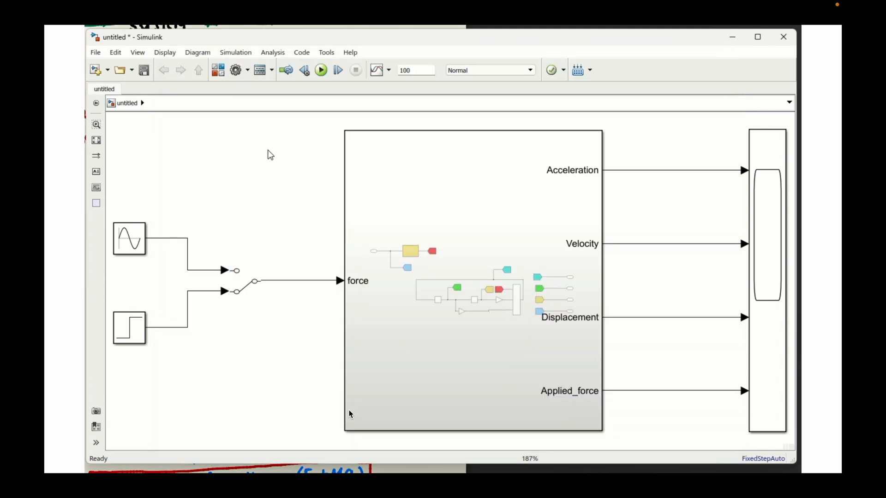
{"action": "left_click", "coordinate": [321, 71]}
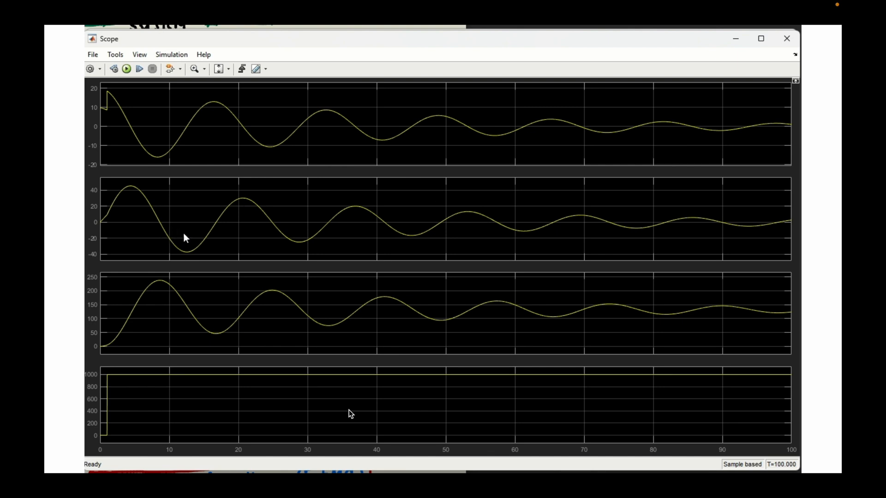
{"action": "left_click", "coordinate": [788, 40]}
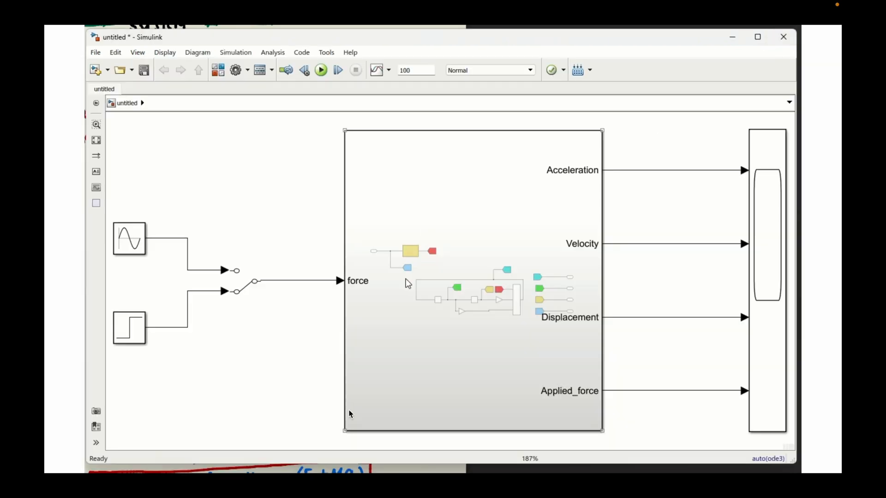